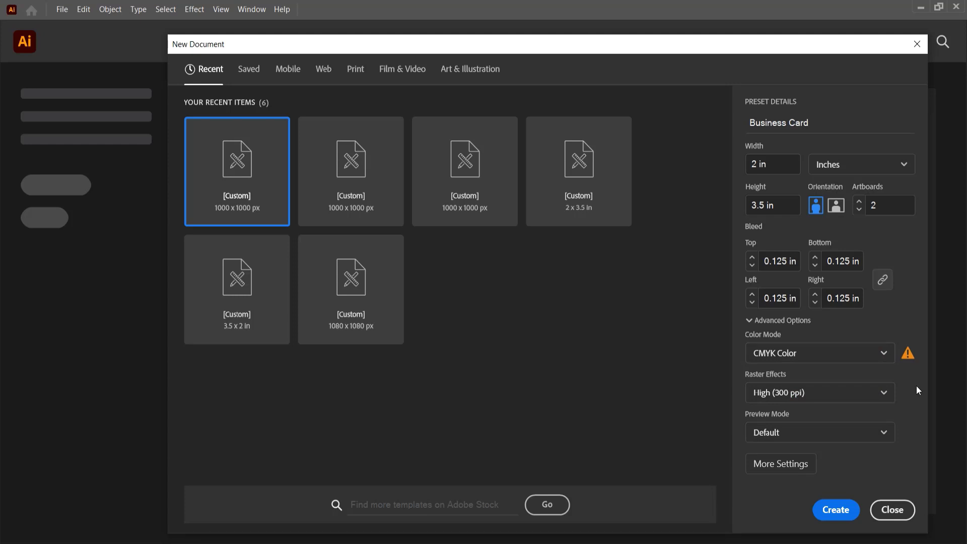
- Create a Business Card document: two portrait 2 × 3.5 in CMYK artboards with 0.125 in bleed
click(839, 508)
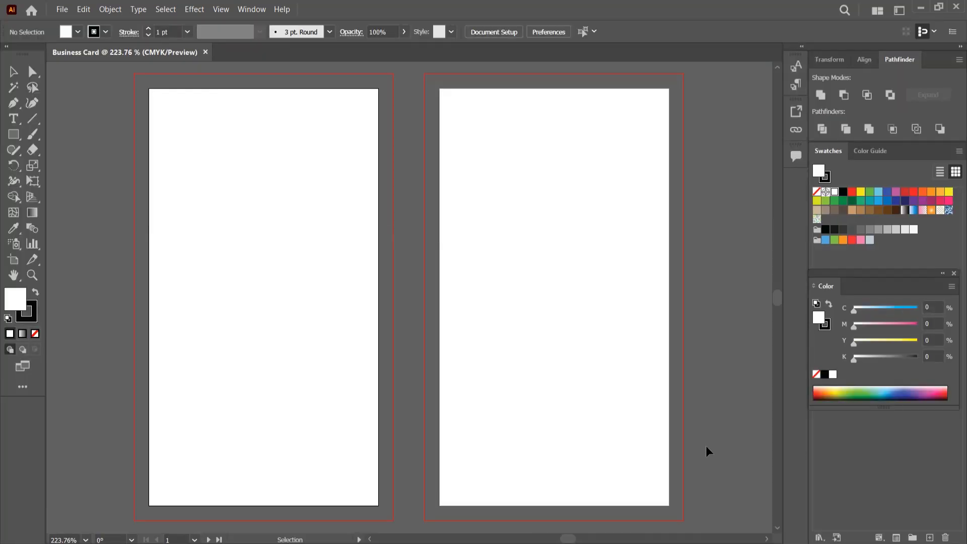
- With rulers shown, draw a solid black rectangle with no outline over the whole first card
key(ctrl+r)
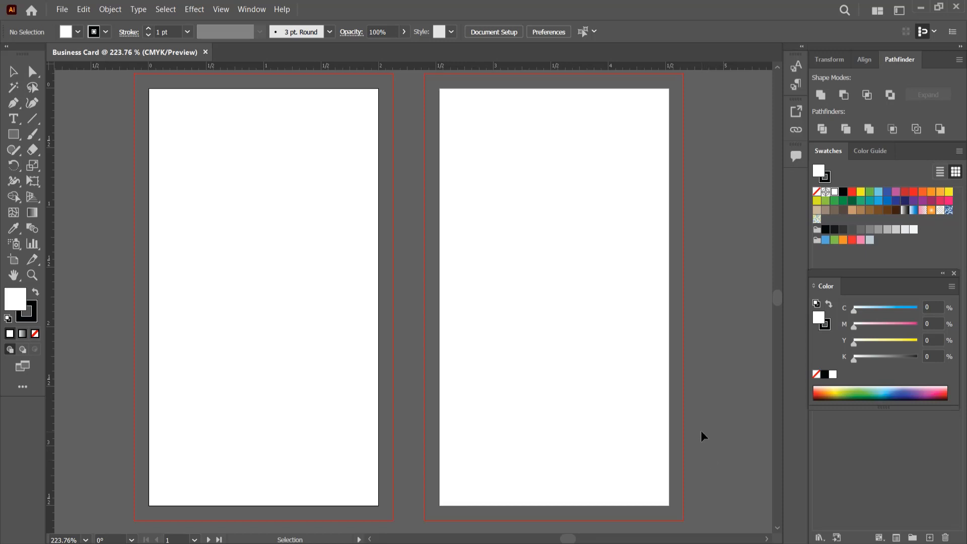
scroll(489, 342, down, 1)
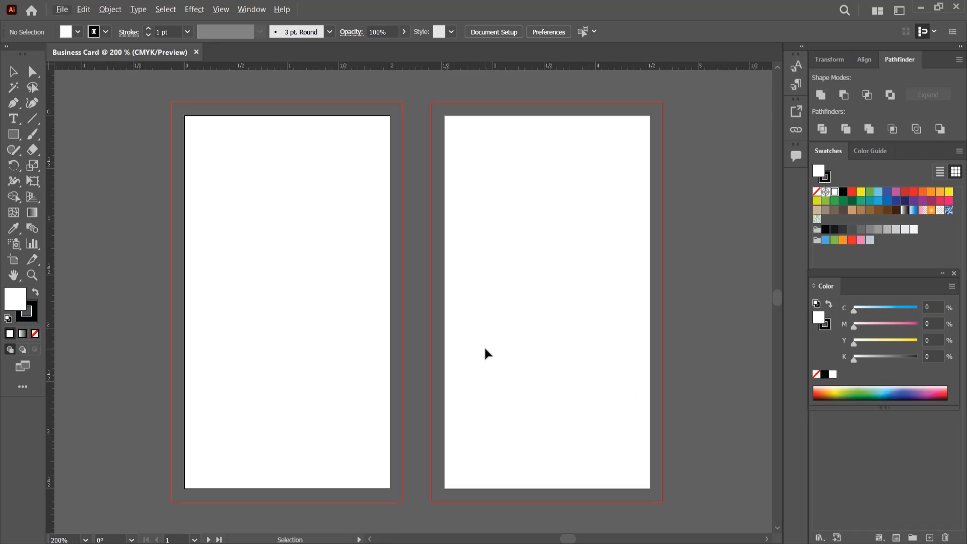
click(14, 134)
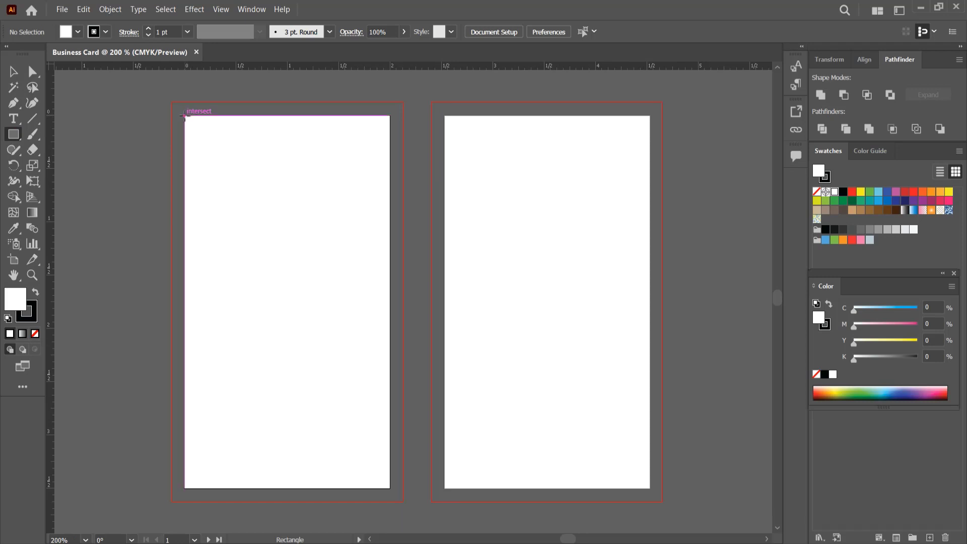
drag(185, 116, 390, 489)
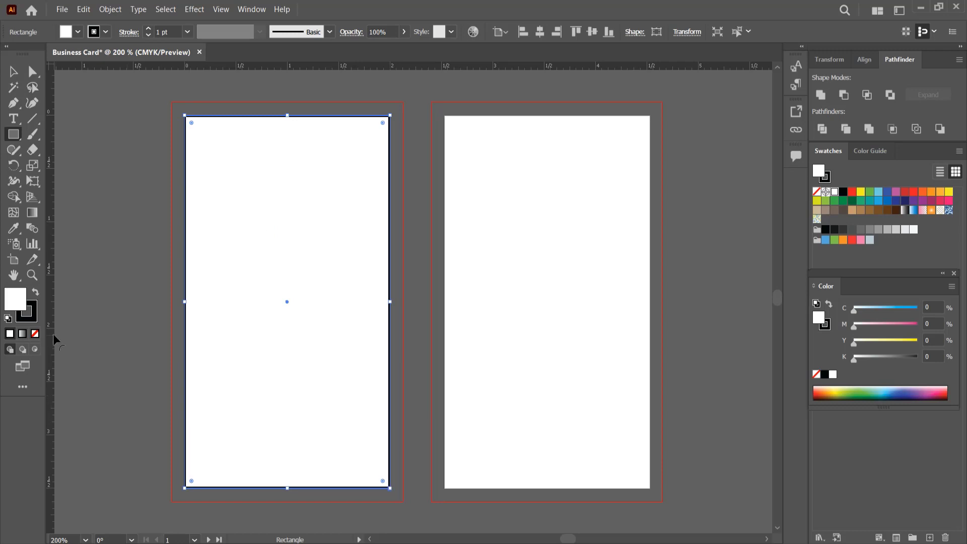
click(35, 333)
click(36, 295)
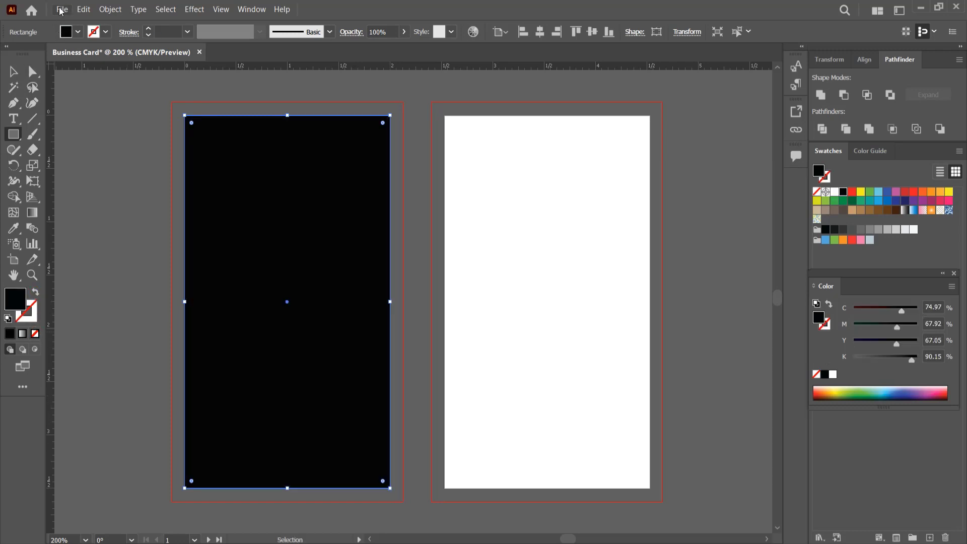
- Create an inset copy of the rectangle using Offset Path at -0.125 in
click(110, 9)
mouse_move(153, 285)
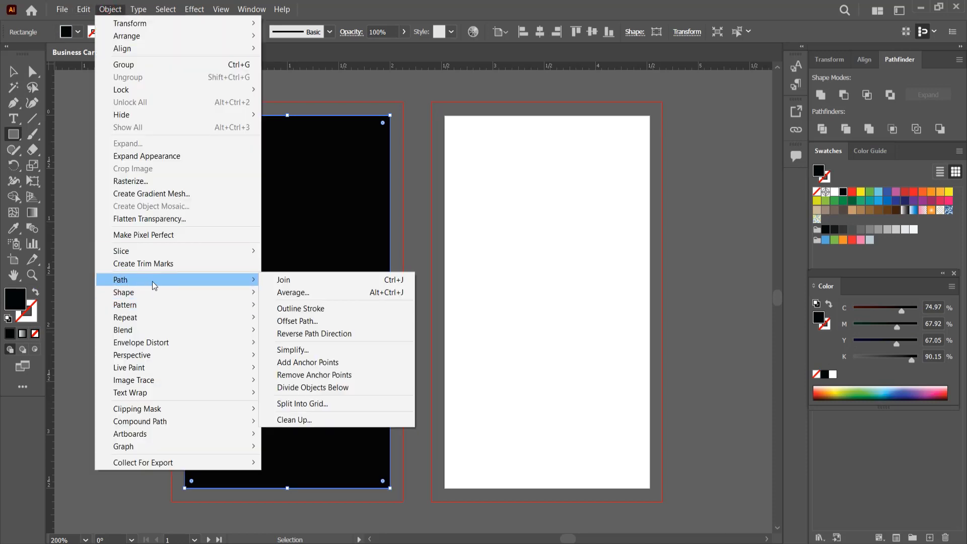
click(324, 321)
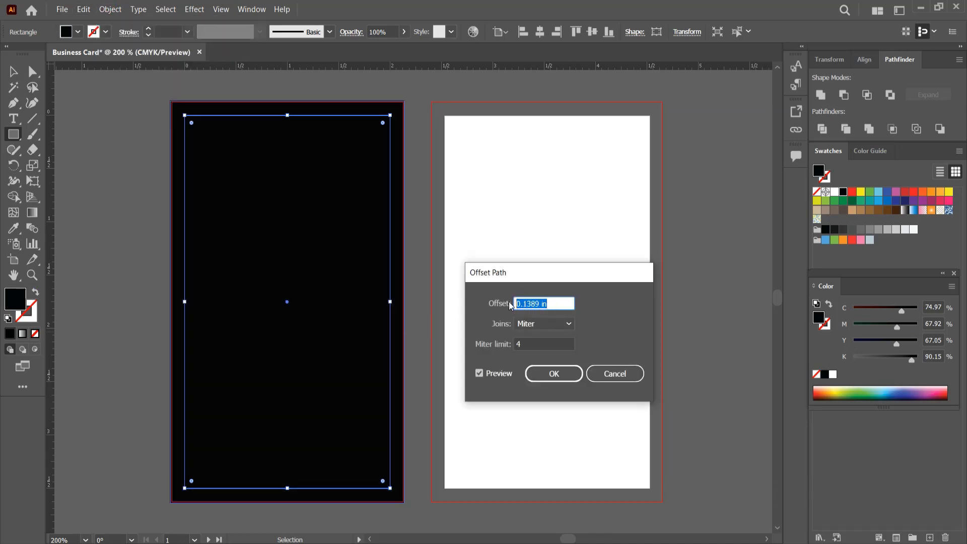
text(-.125)
click(479, 373)
click(537, 377)
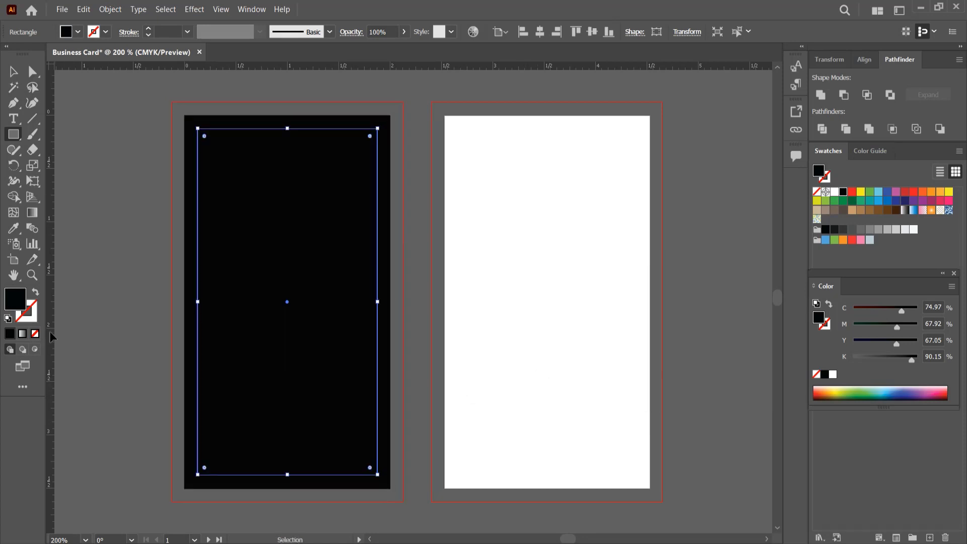
- Turn the inset rectangle into a white 0.25 pt outline and deselect
click(834, 193)
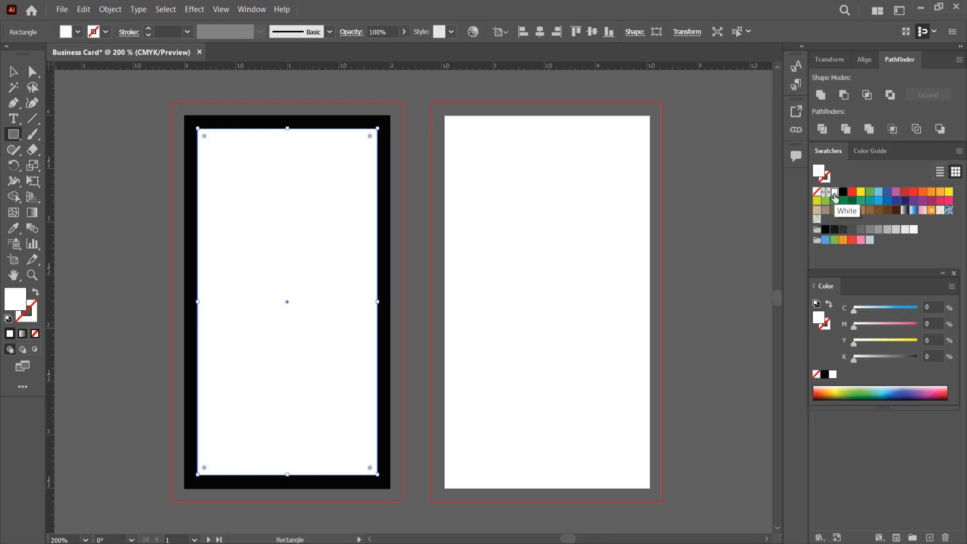
click(35, 291)
click(187, 32)
click(194, 44)
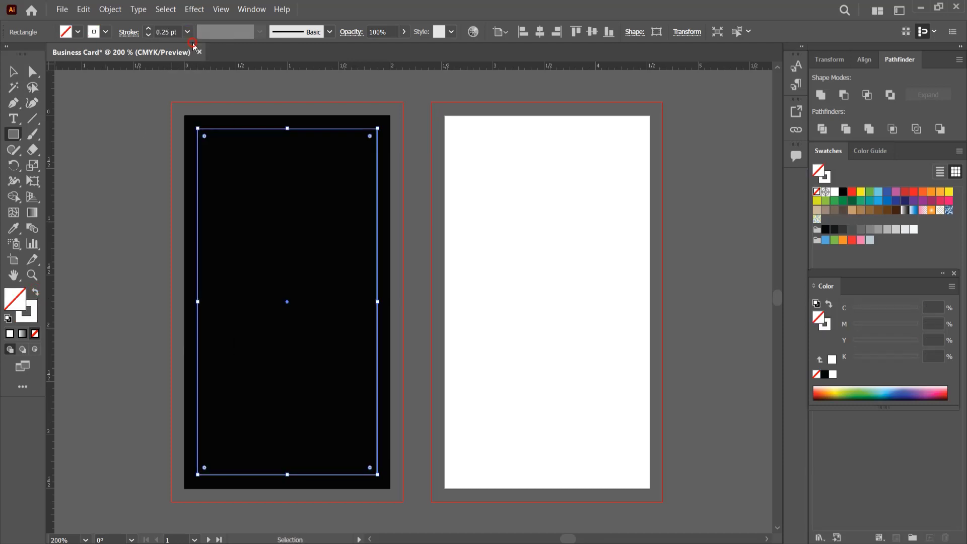
key(v)
click(121, 99)
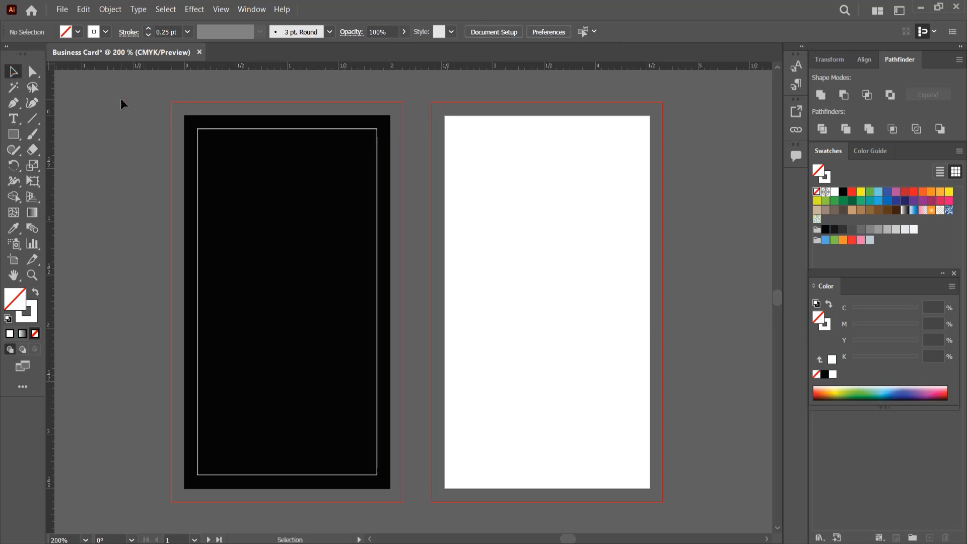
- Copy the black card and its inset outline onto the second artboard
click(231, 197)
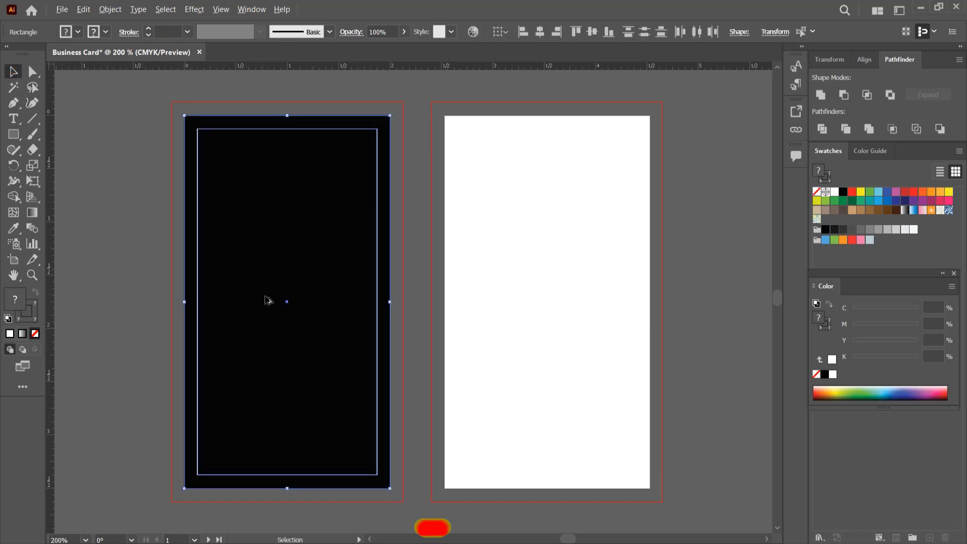
drag(267, 300, 546, 302)
click(705, 306)
- Add guides on the top, bottom, left and right inset lines of both cards, then delete the rectangles
drag(304, 63, 315, 128)
drag(300, 222, 313, 476)
drag(47, 379, 197, 385)
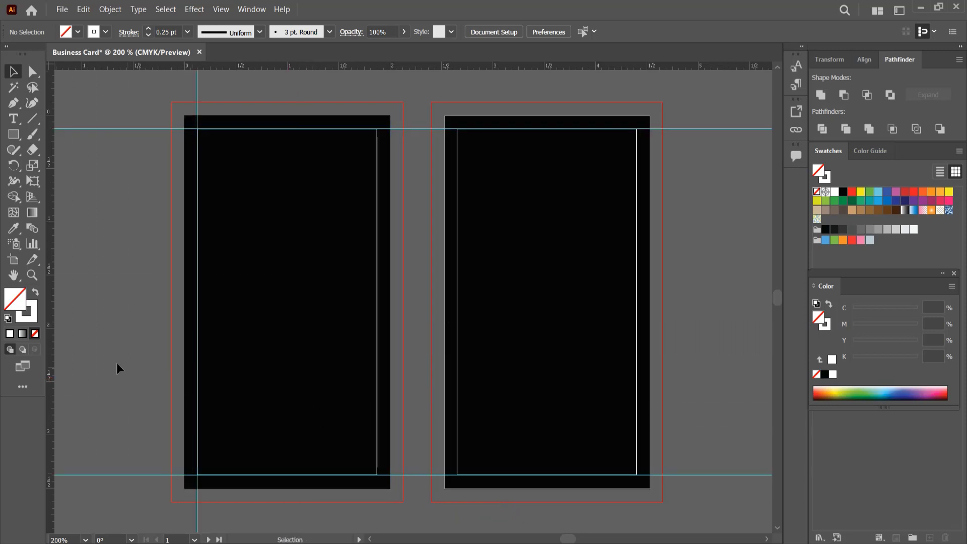
drag(49, 343, 377, 365)
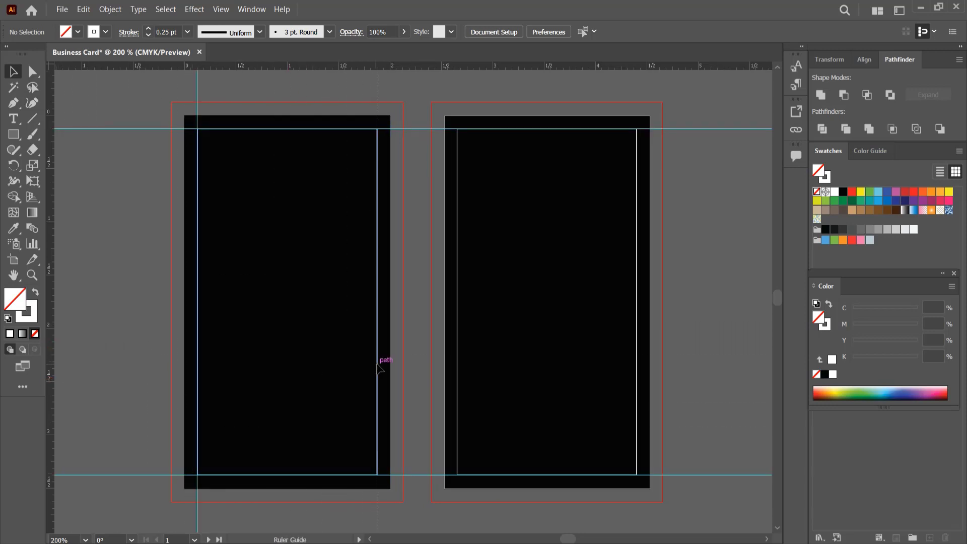
drag(53, 342, 457, 360)
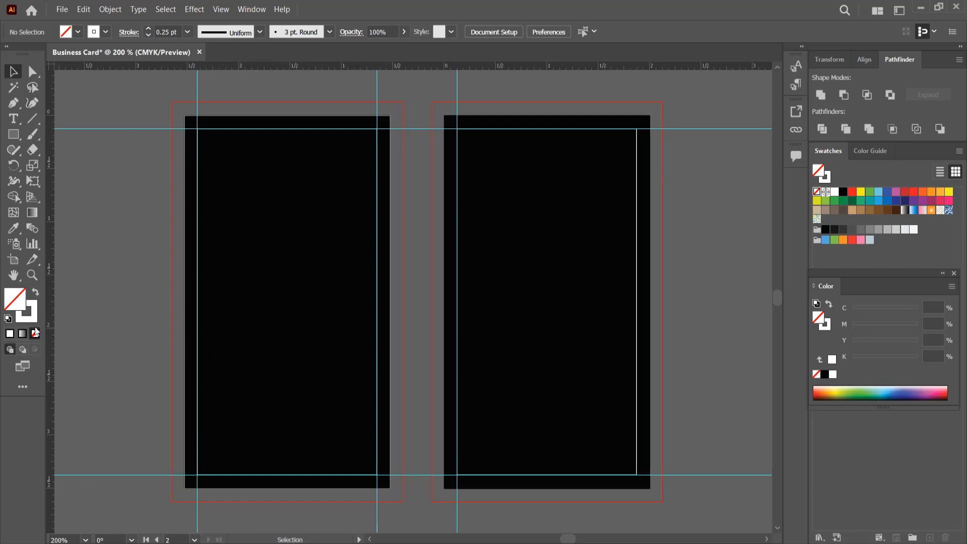
drag(206, 333, 637, 278)
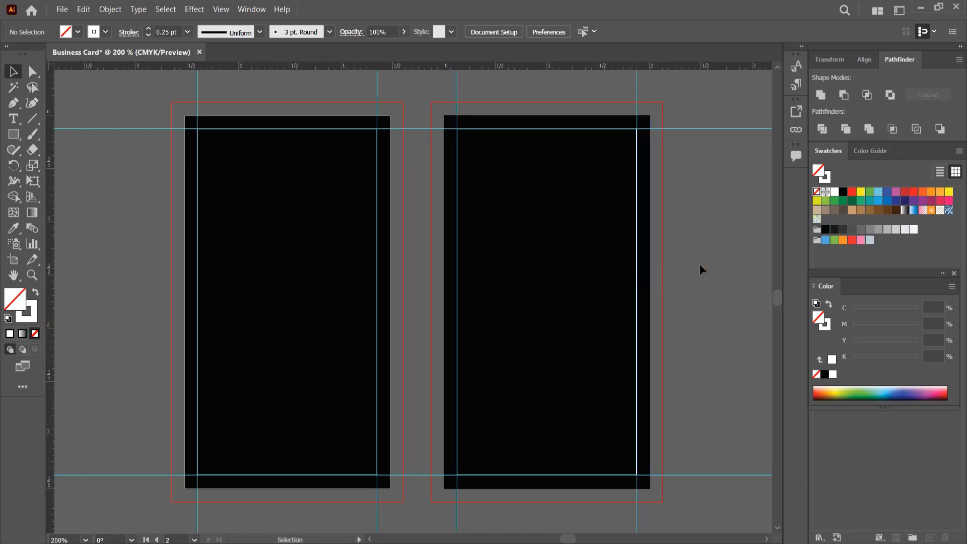
drag(760, 264, 314, 260)
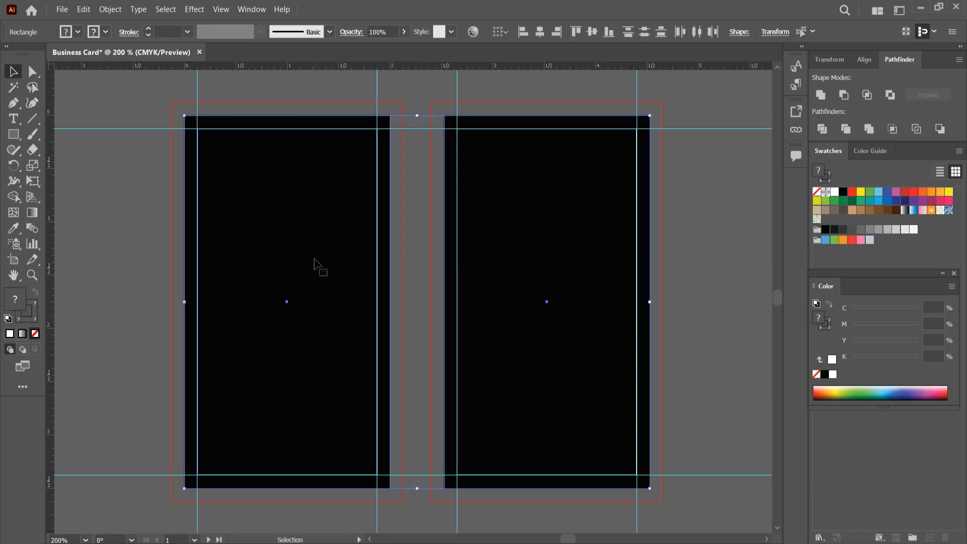
key(Delete)
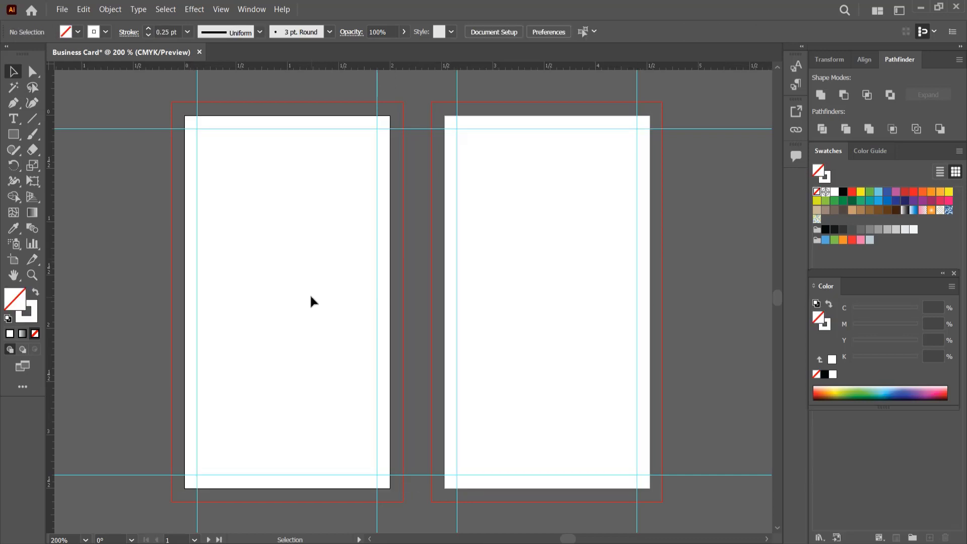
- Draw a rectangle over the first card's bleed area filled with #151515 and no outline
click(13, 135)
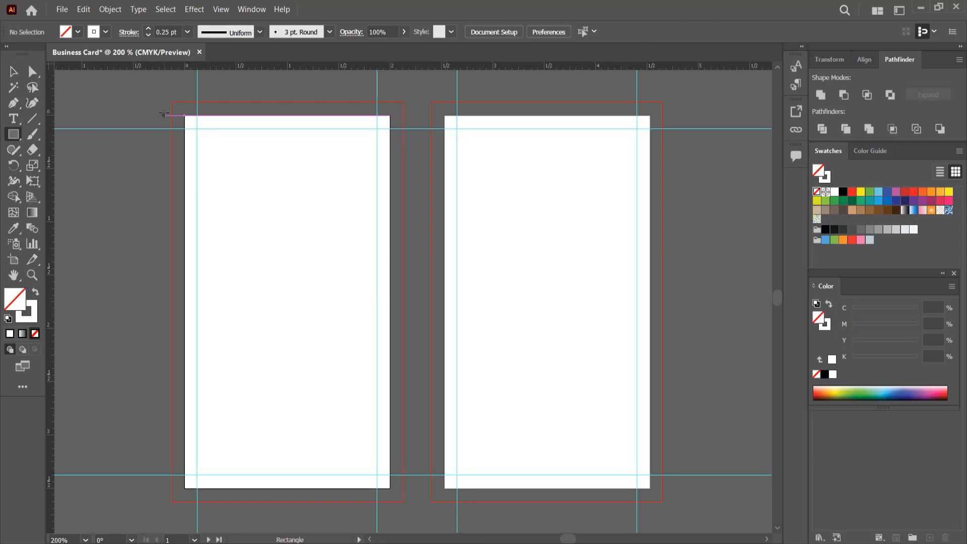
drag(171, 101, 402, 499)
click(38, 289)
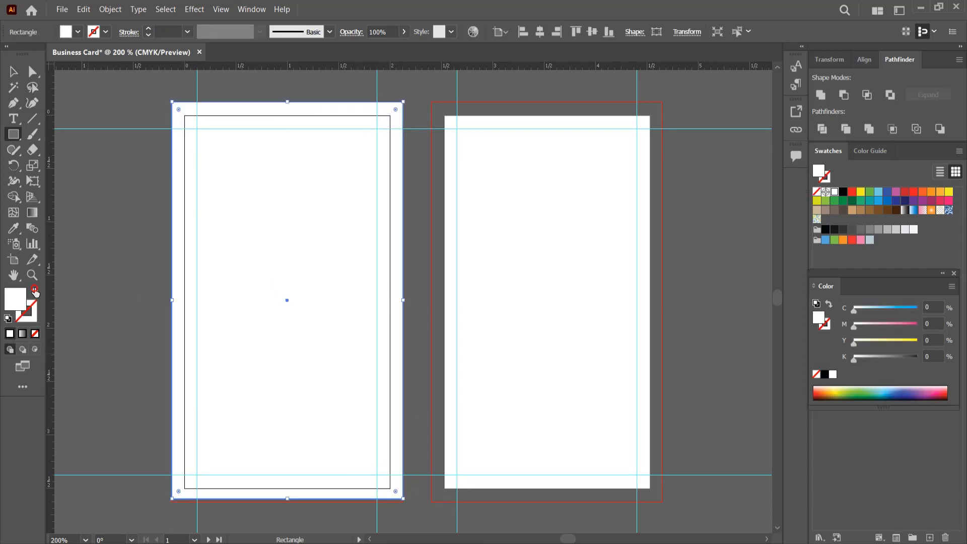
double_click(16, 299)
text(151515)
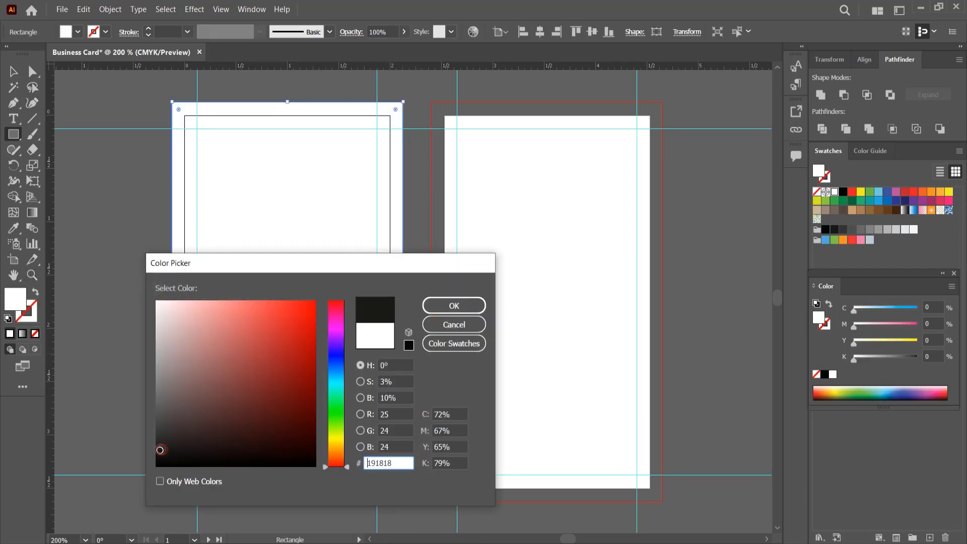
click(443, 305)
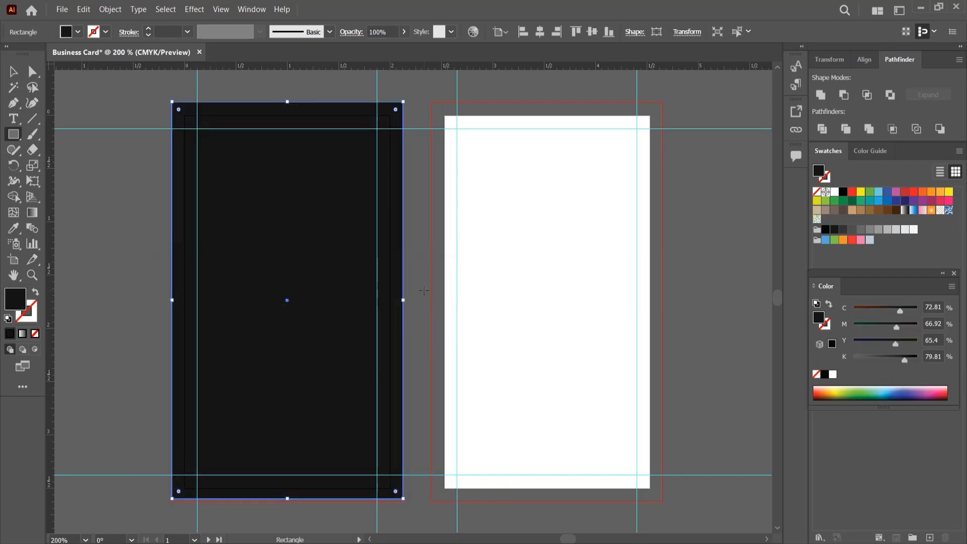
key(v)
click(162, 181)
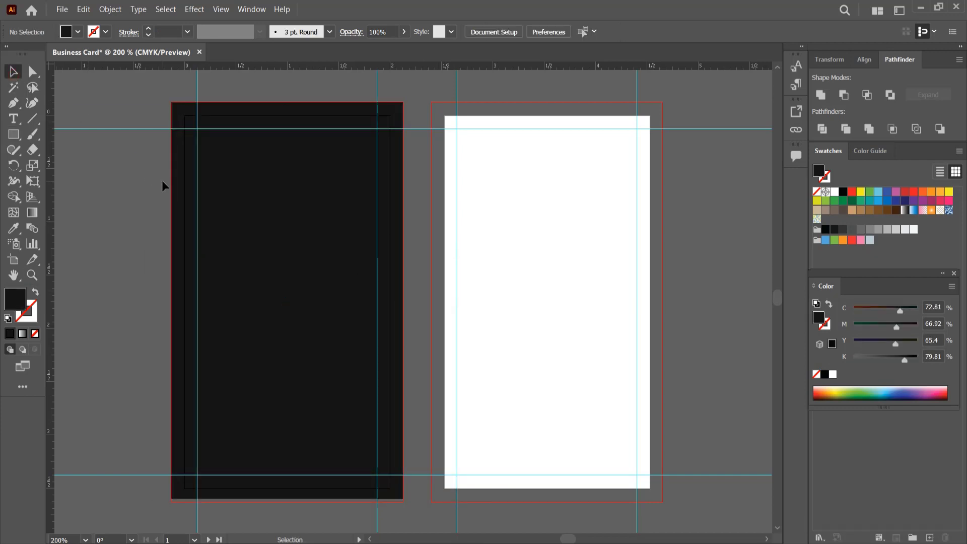
- Darken the background rectangle's fill to #0a0a0a
key(ctrl+a)
double_click(15, 299)
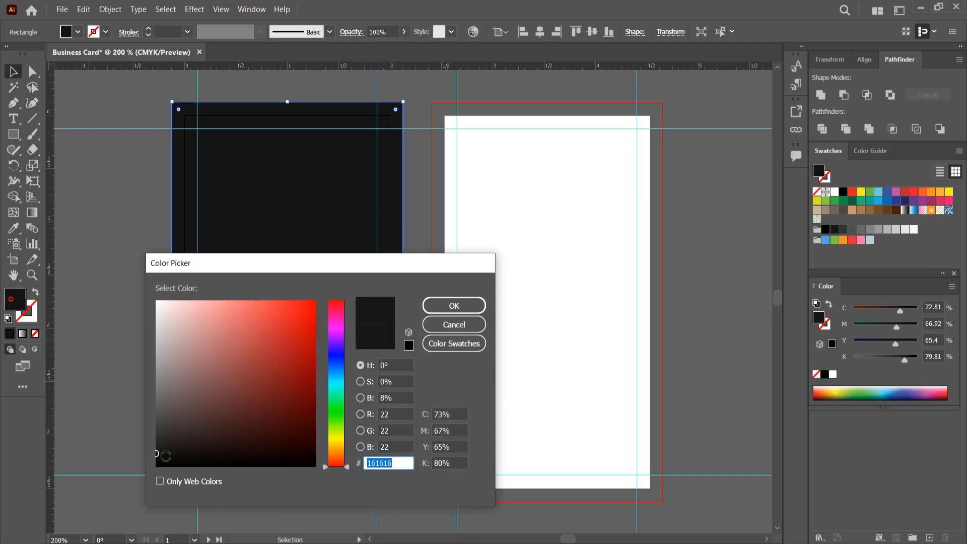
text(0a0a0a)
click(443, 306)
click(82, 265)
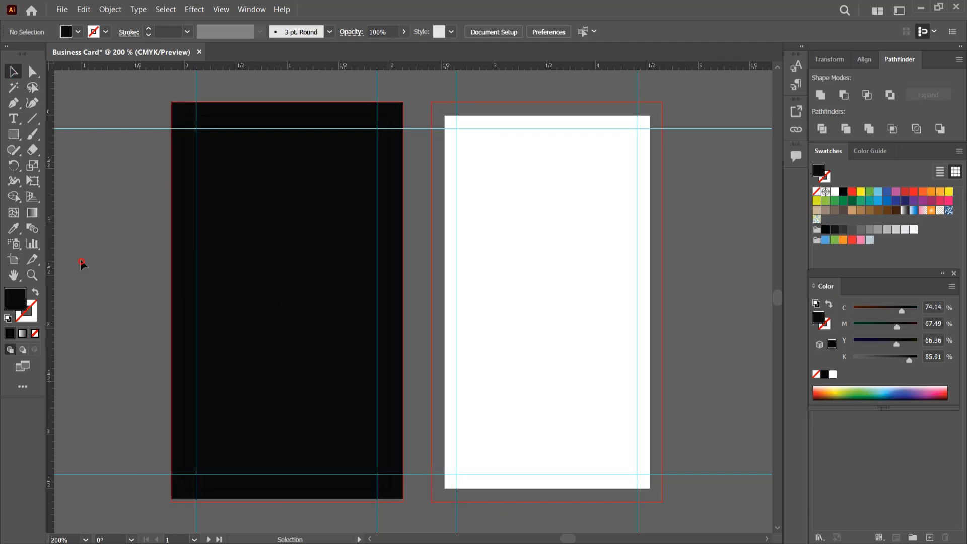
click(252, 320)
- Duplicate the dark background onto the second card and stretch its top edge to the bleed
drag(251, 319, 514, 308)
drag(518, 87, 521, 185)
click(706, 99)
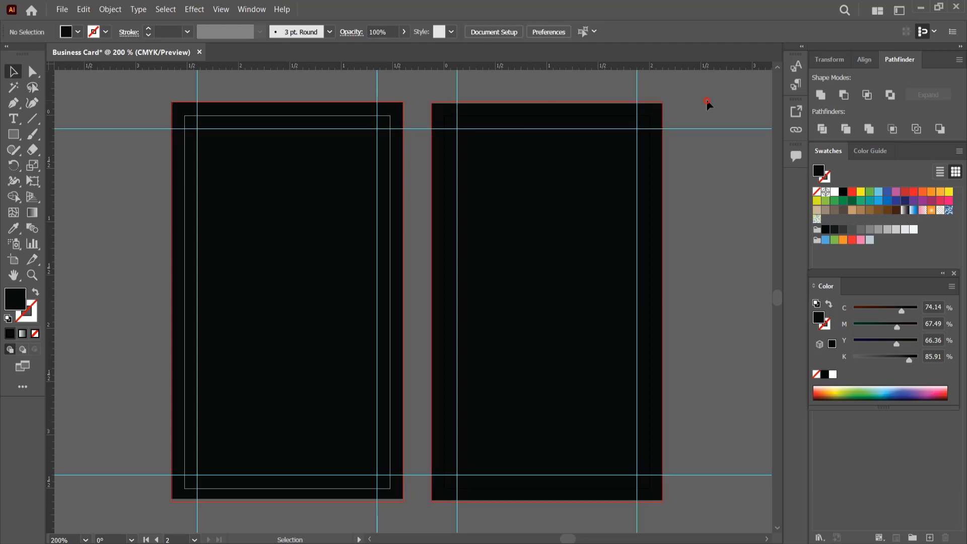
click(611, 186)
drag(548, 102, 547, 101)
click(542, 90)
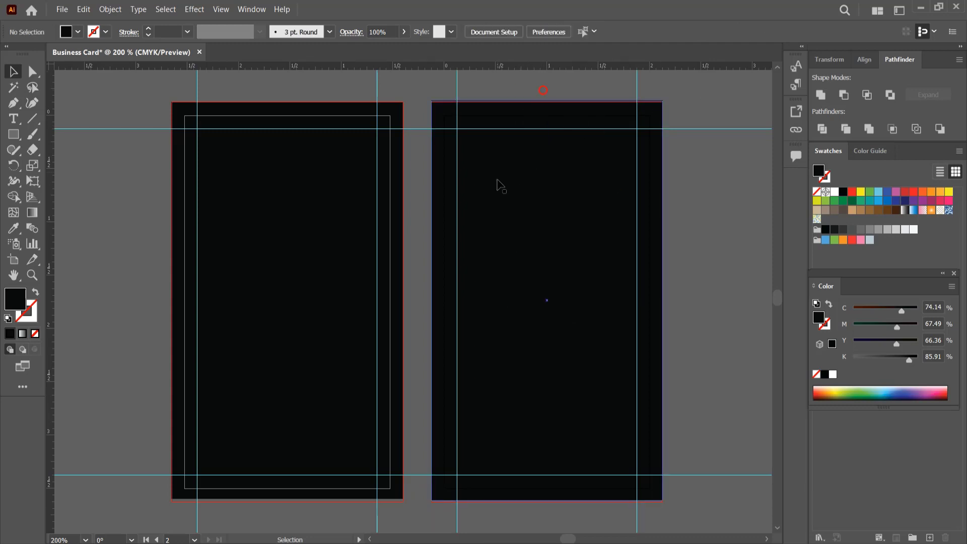
- Extend the rectangle's bottom to the bleed, fit its width, and position it on the left card
click(555, 396)
drag(547, 500, 547, 502)
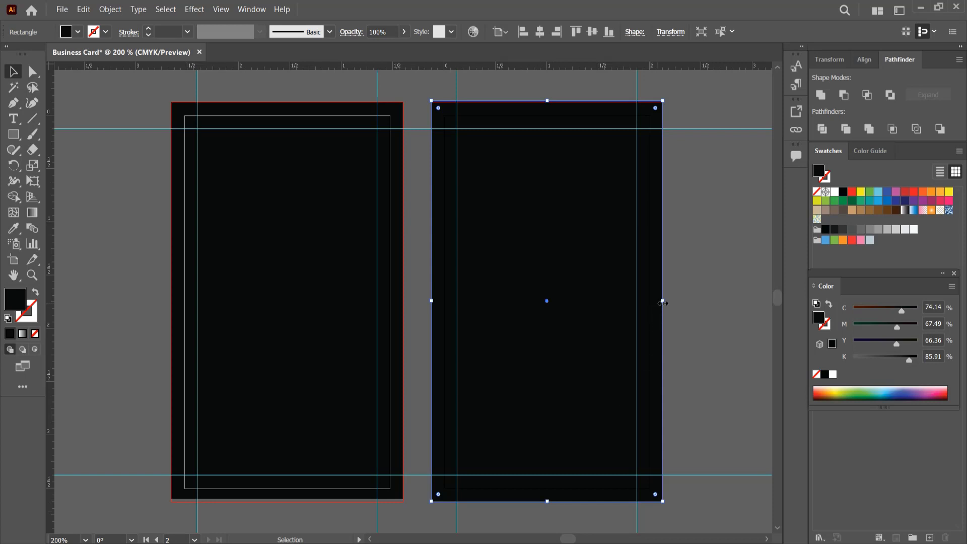
drag(661, 301, 662, 300)
drag(432, 301, 172, 300)
drag(287, 497, 289, 501)
click(144, 300)
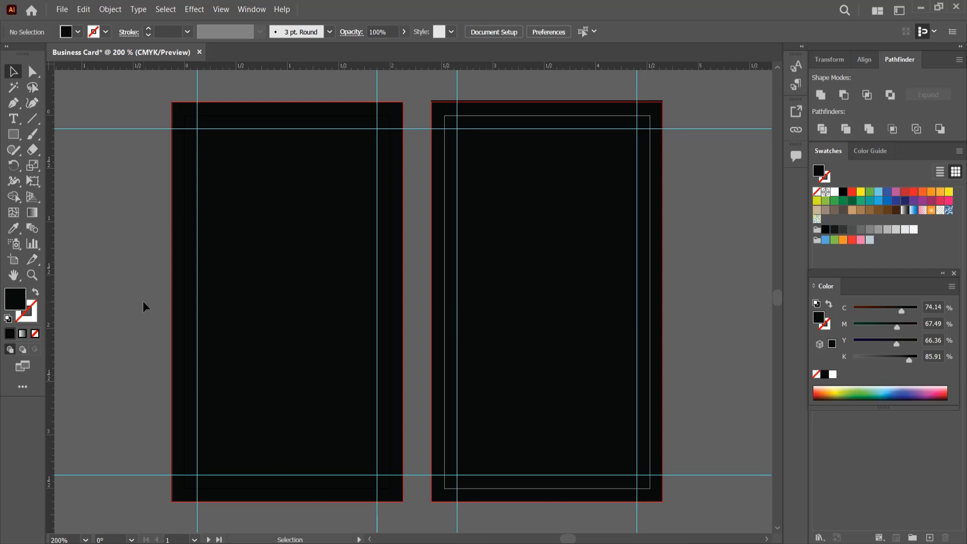
- Check that each card has its own full-bleed background rectangle, then deselect everything
click(316, 123)
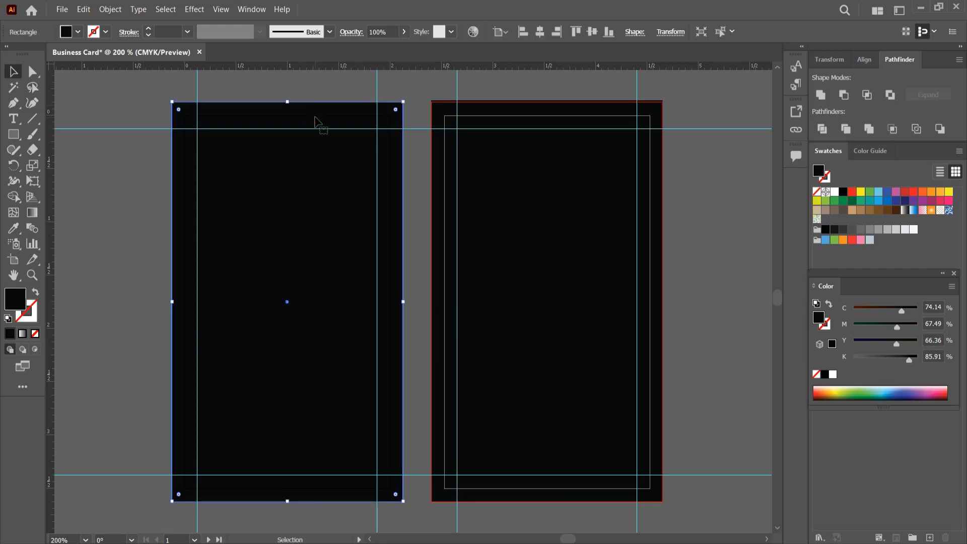
click(316, 89)
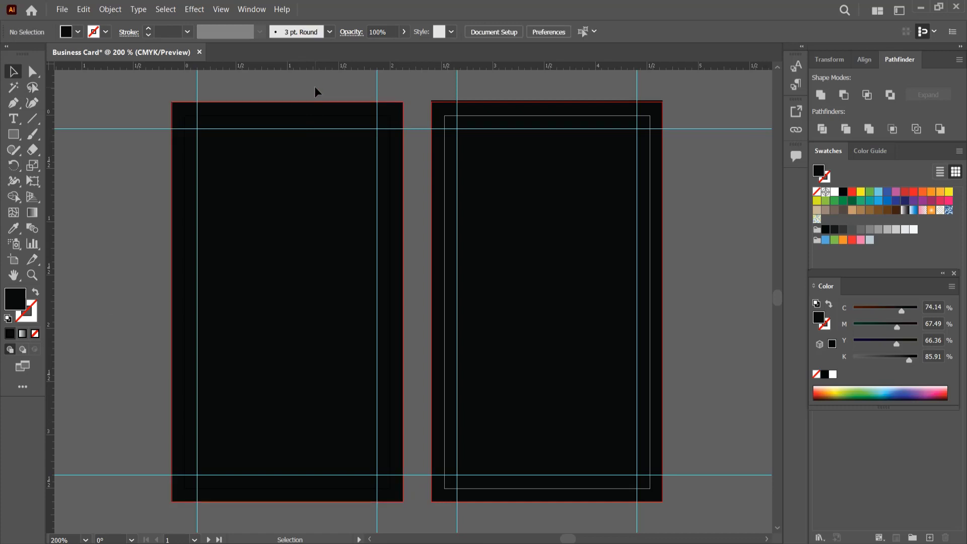
click(559, 117)
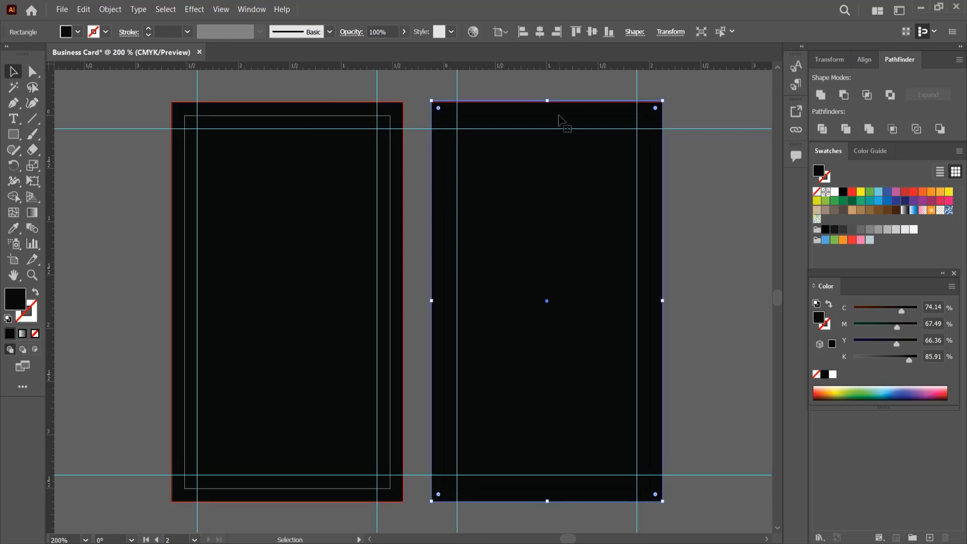
click(551, 85)
click(350, 200)
click(86, 164)
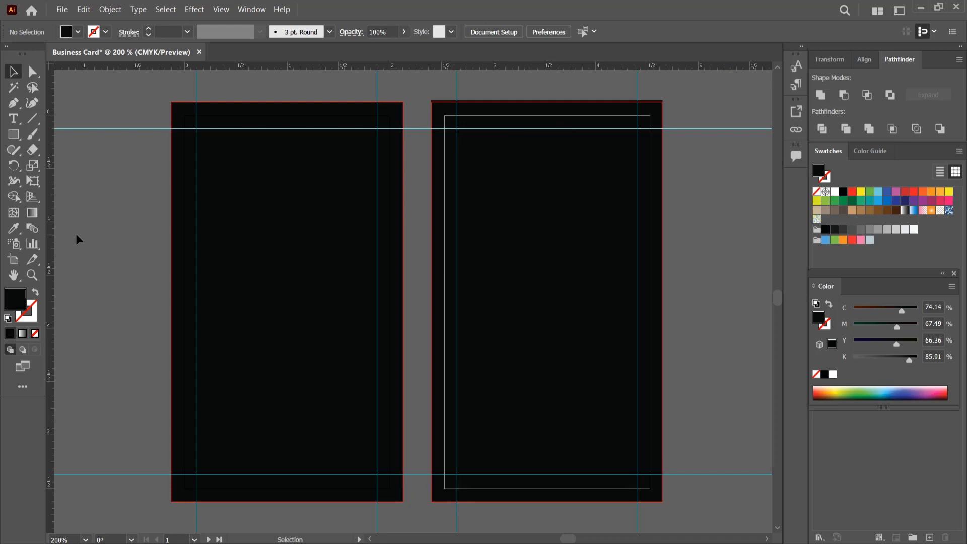
- Add the cardholder's name on the left card's lower area in white Montserrat Bold 10 pt
key(t)
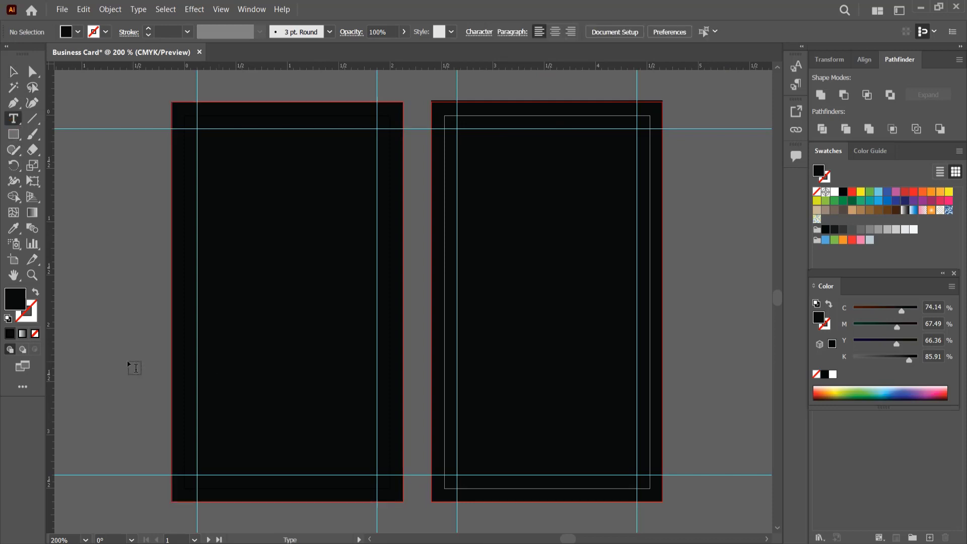
click(87, 360)
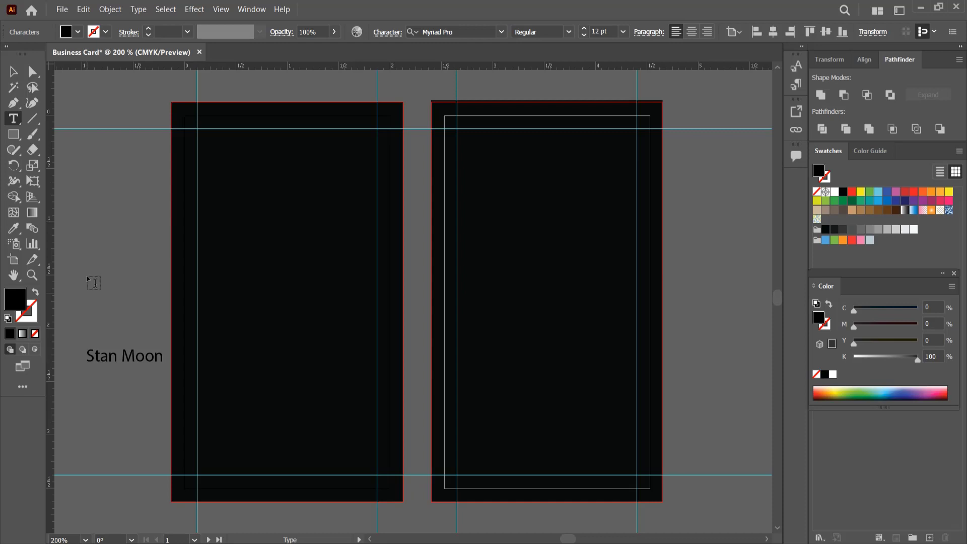
click(13, 72)
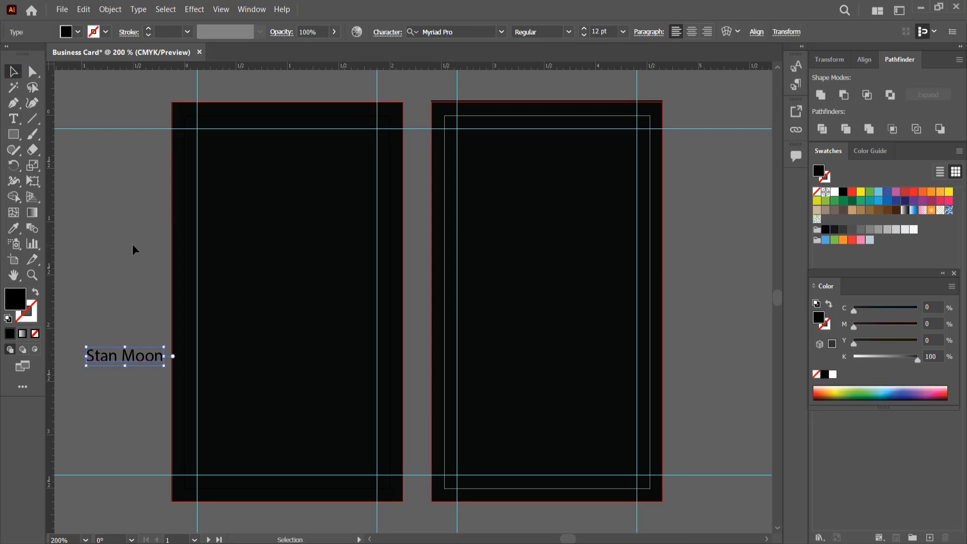
key(ctrl+t)
click(755, 108)
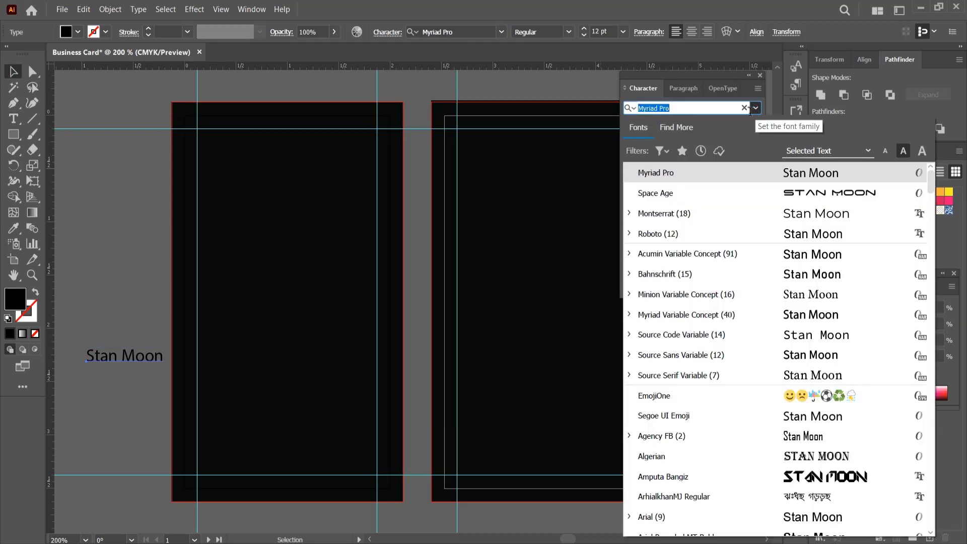
click(669, 213)
click(755, 125)
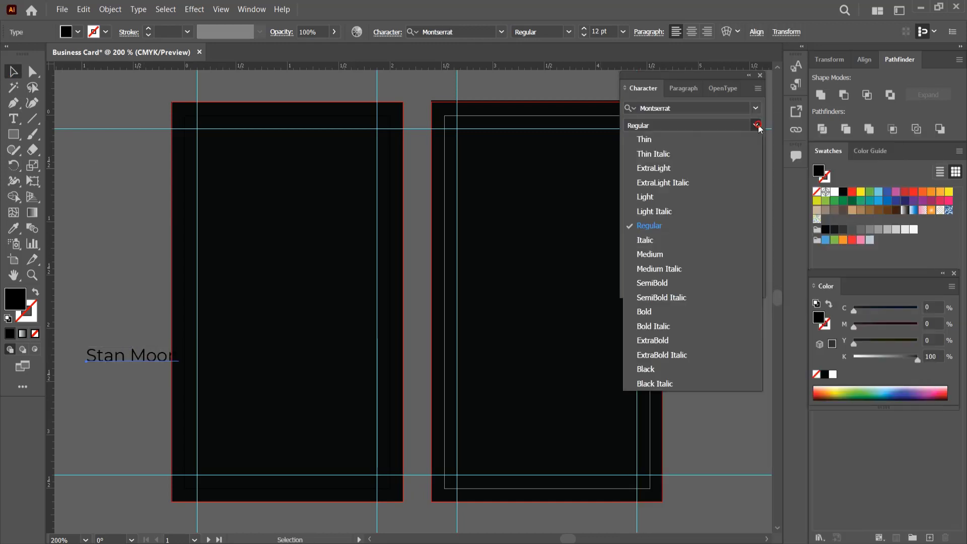
click(647, 311)
click(834, 191)
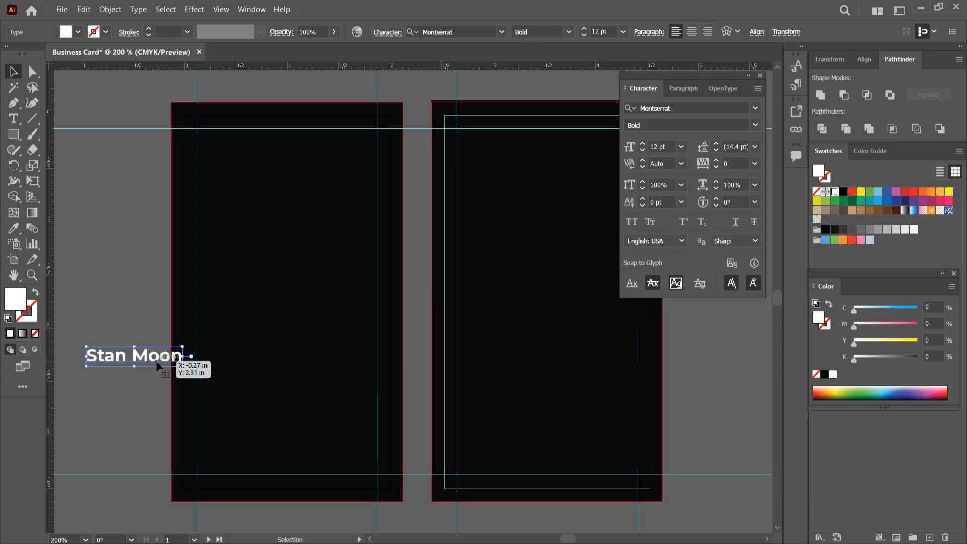
drag(151, 359, 272, 373)
click(681, 146)
click(690, 223)
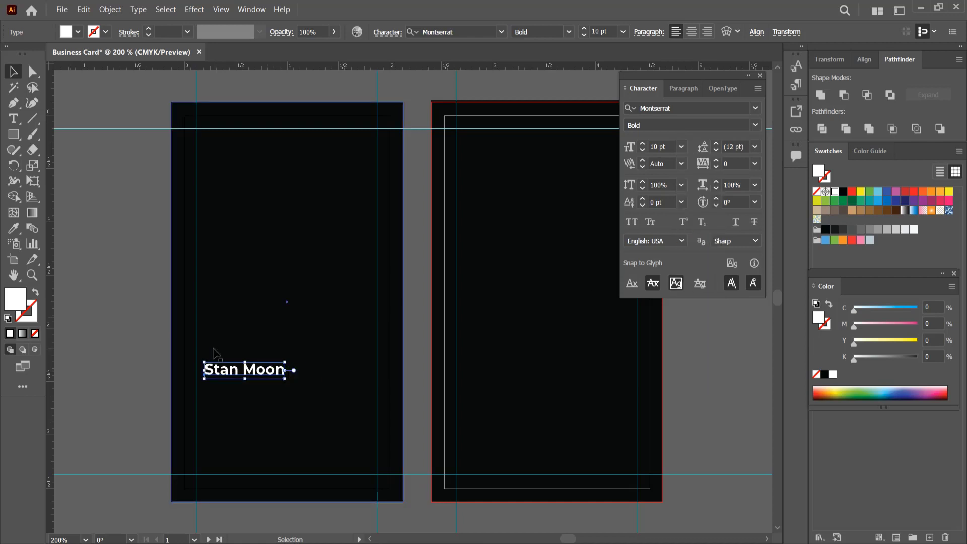
- Duplicate the name below itself and change it to 'Director' in 7 pt Montserrat Light
drag(243, 377, 243, 391)
double_click(244, 390)
key(ctrl+a)
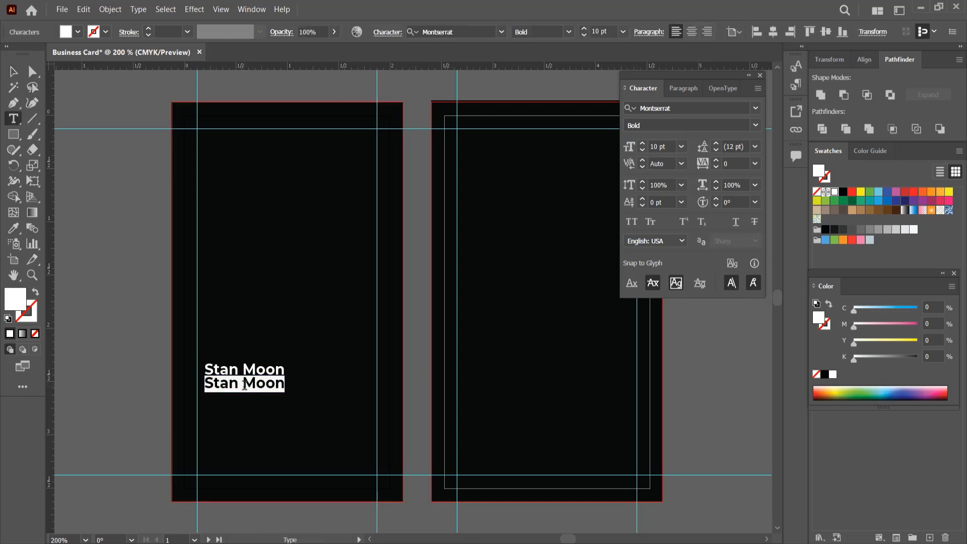
text(Director)
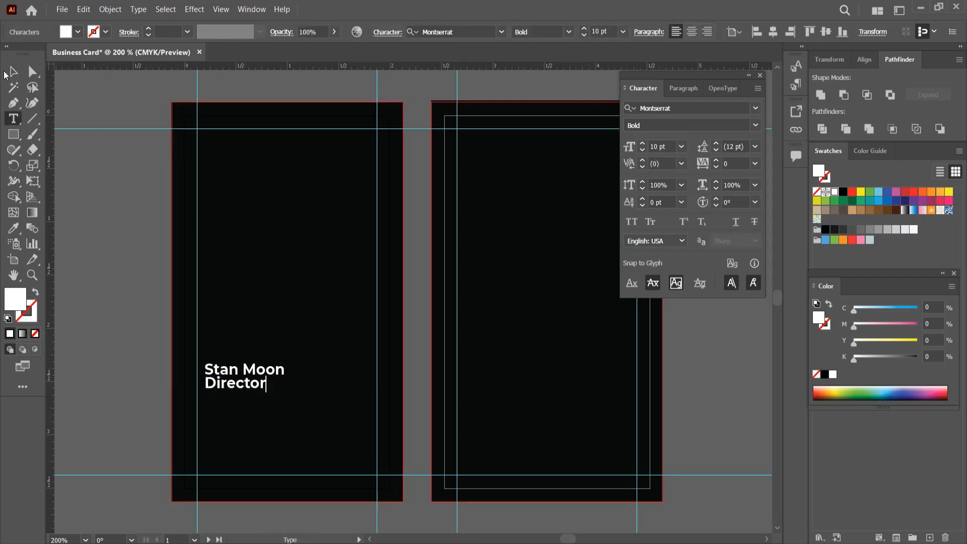
key(Escape)
click(682, 146)
click(695, 187)
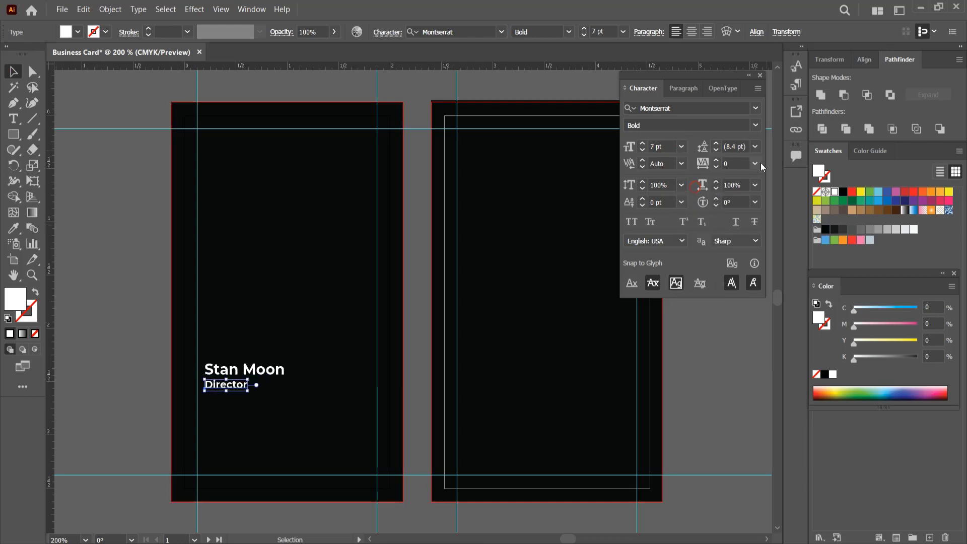
click(755, 124)
click(645, 196)
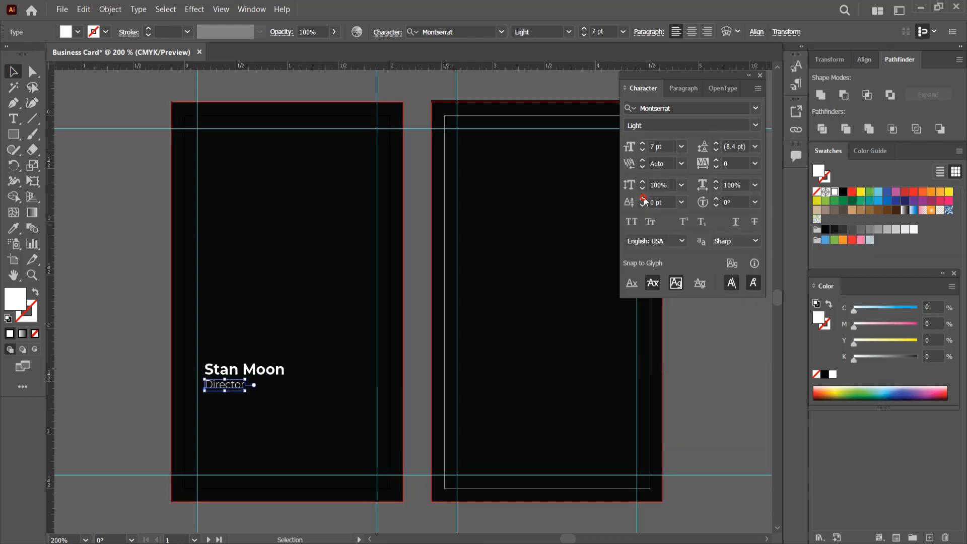
- Nudge the Director line up closer beneath the name
click(91, 172)
drag(225, 386, 224, 383)
click(140, 312)
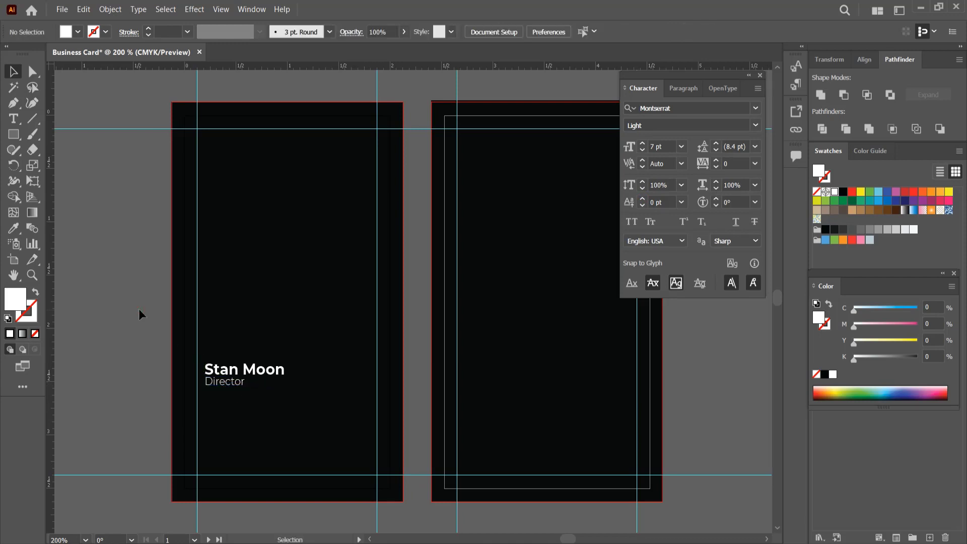
click(218, 382)
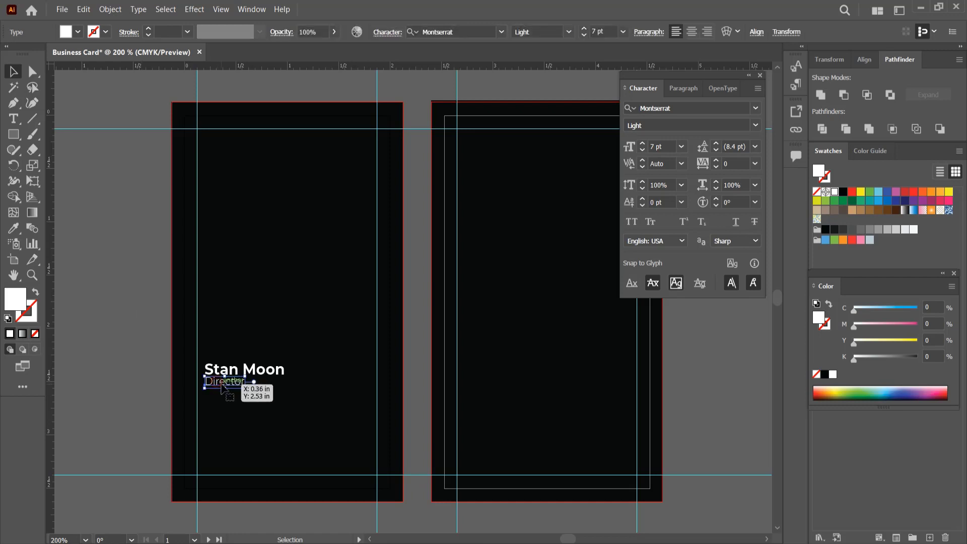
shift+click(224, 385)
- Duplicate the Director line further down and replace it with the phone number
alt+drag(225, 388, 225, 411)
key(t)
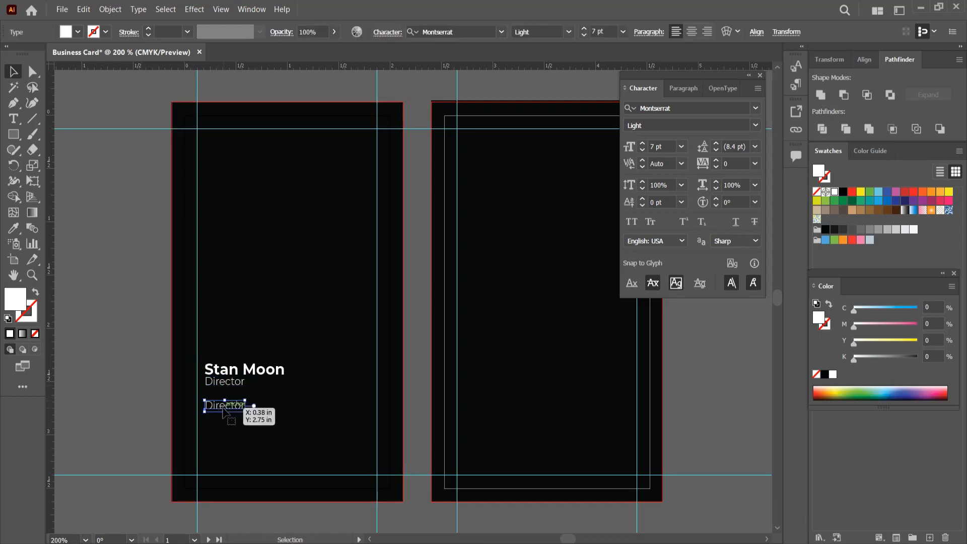
double_click(221, 405)
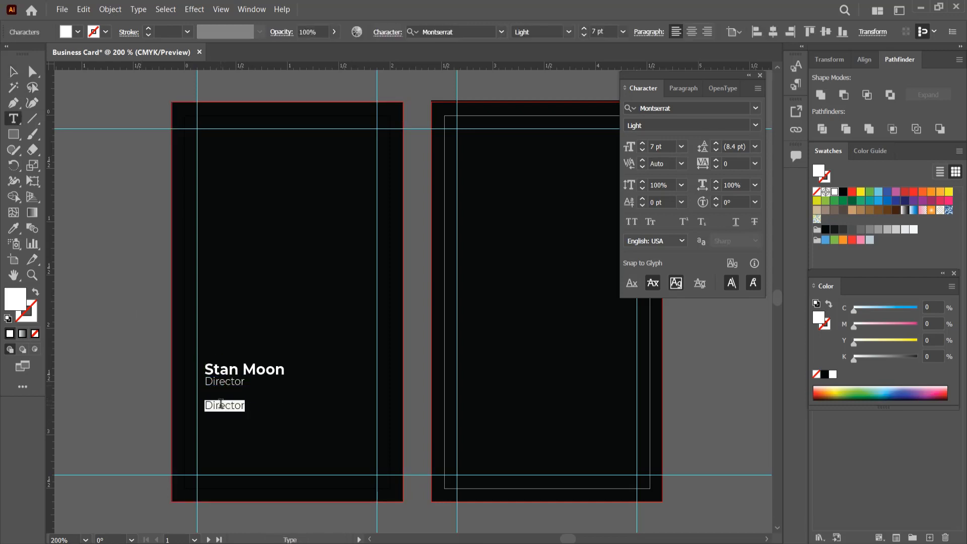
key(BackSpace)
text(+88)
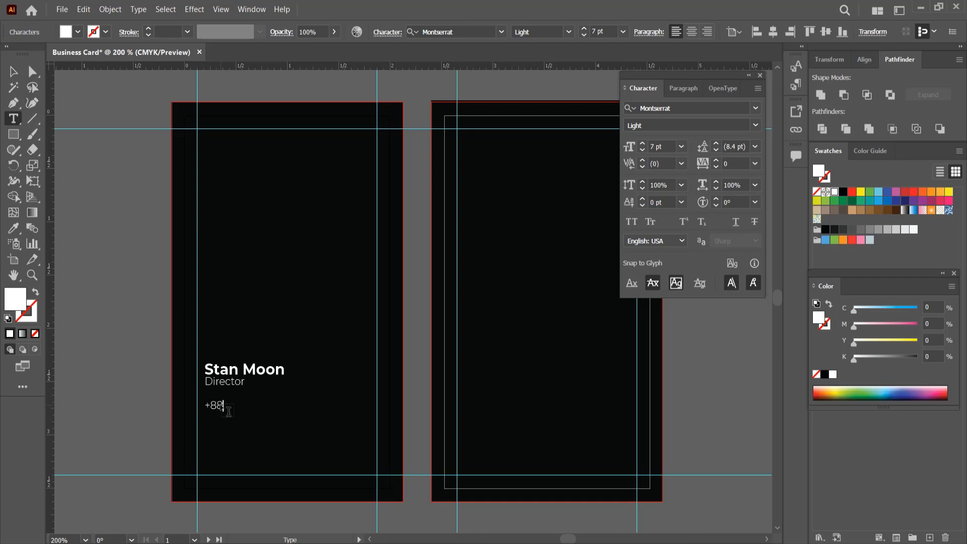
text( 123 456 7890)
key(Escape)
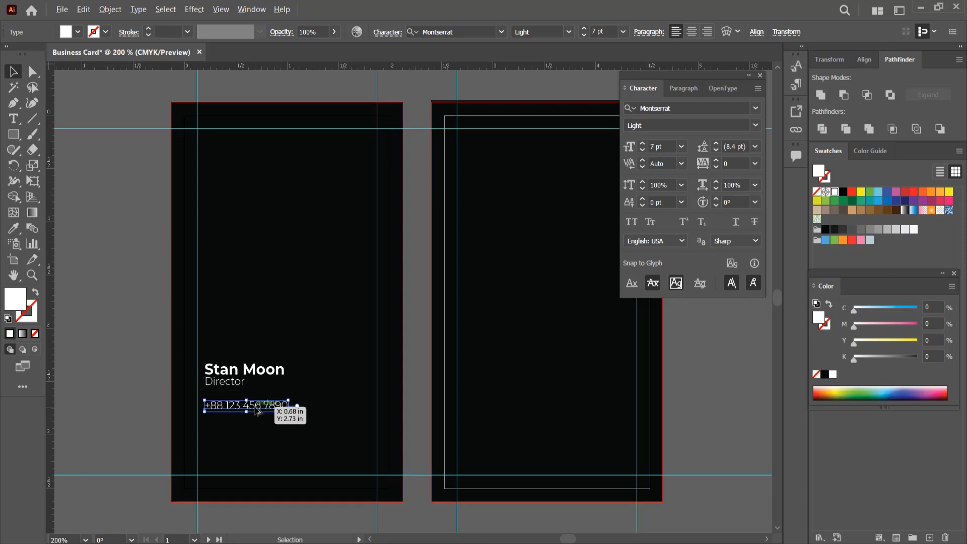
- Duplicate the phone line below and type the Gmail address, removing the stray letters
drag(258, 410, 259, 416)
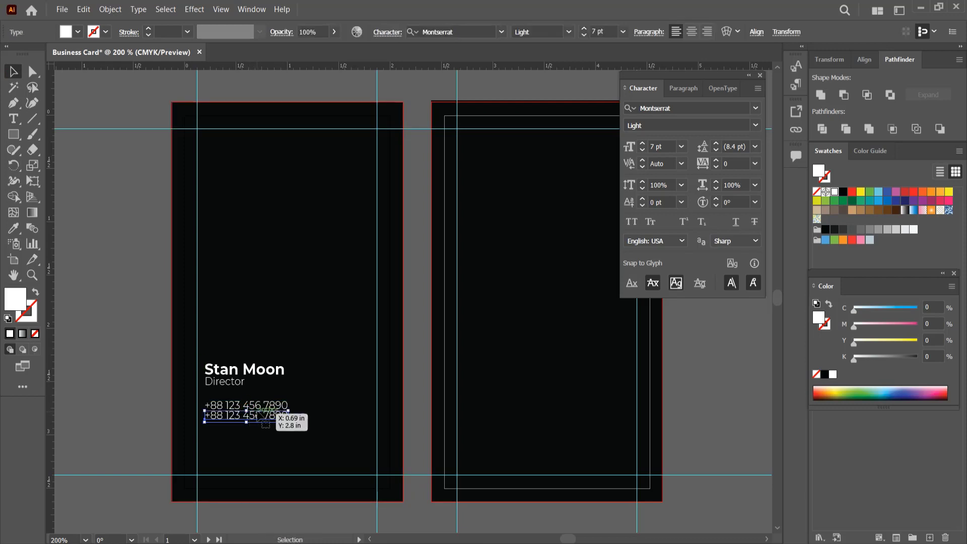
double_click(258, 411)
key(ctrl+a)
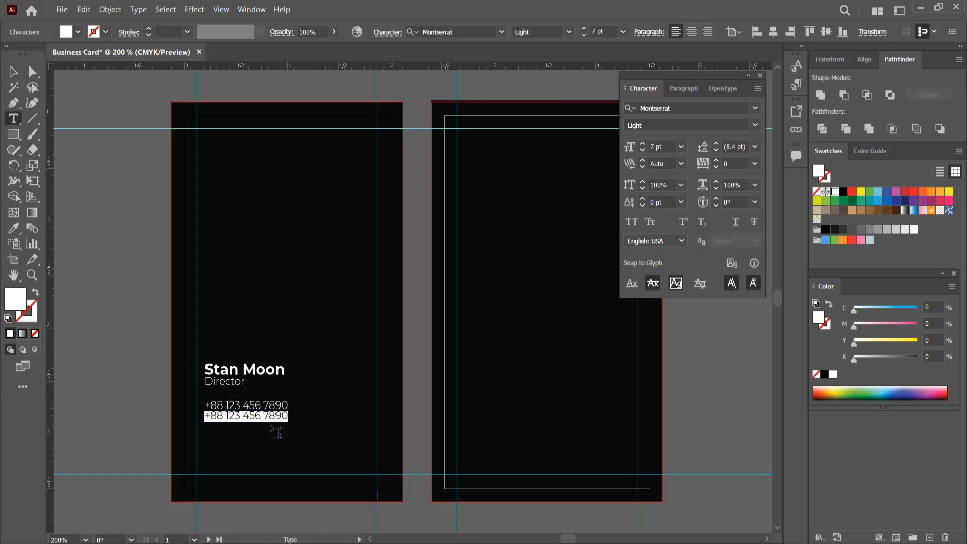
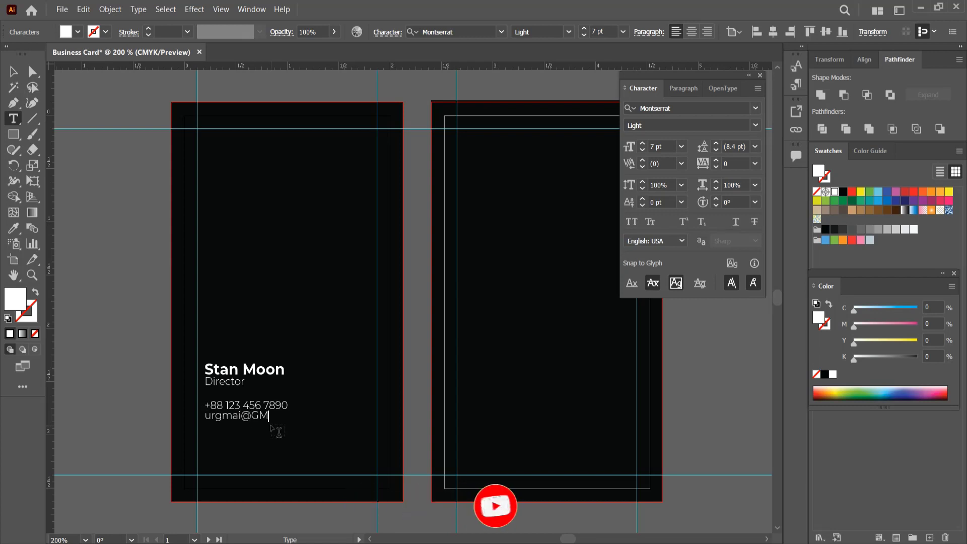
key(BackSpace)
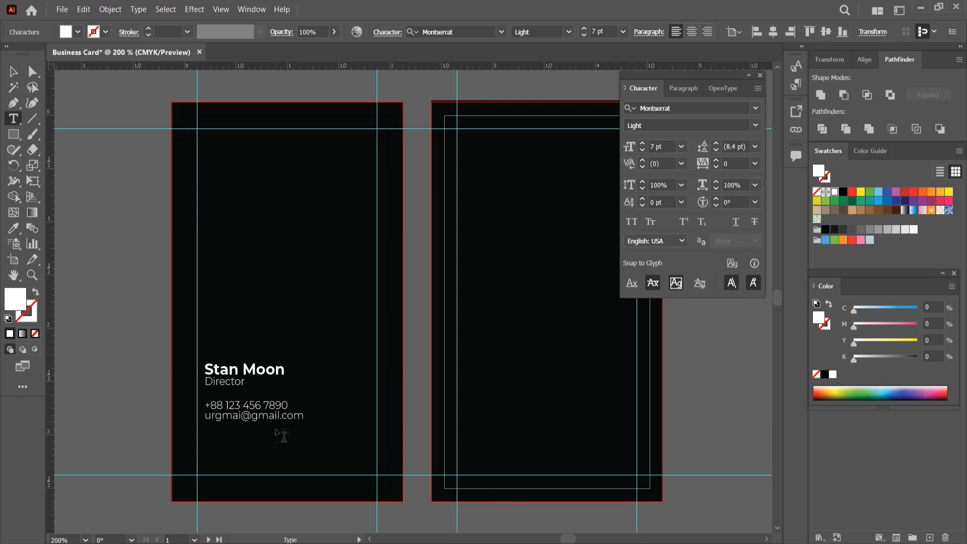
key(Delete)
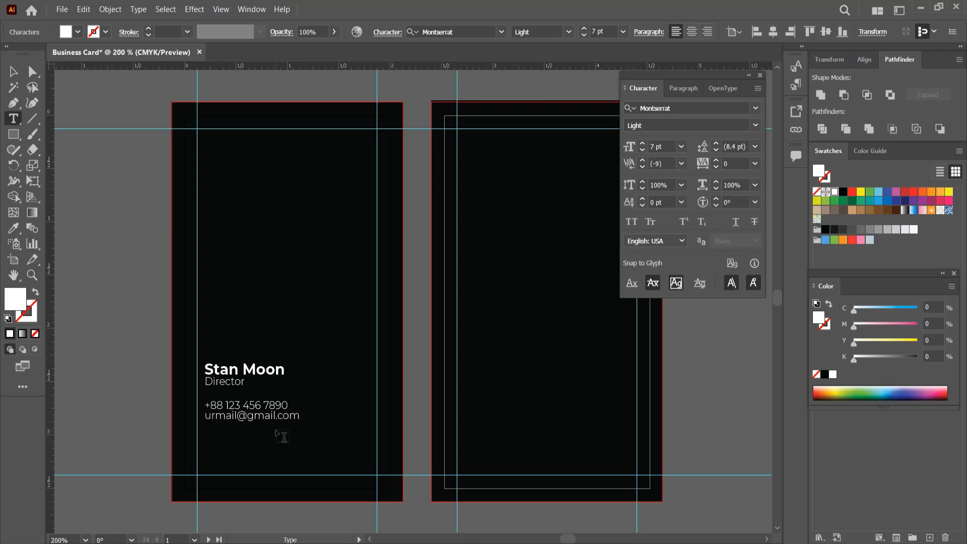
click(14, 71)
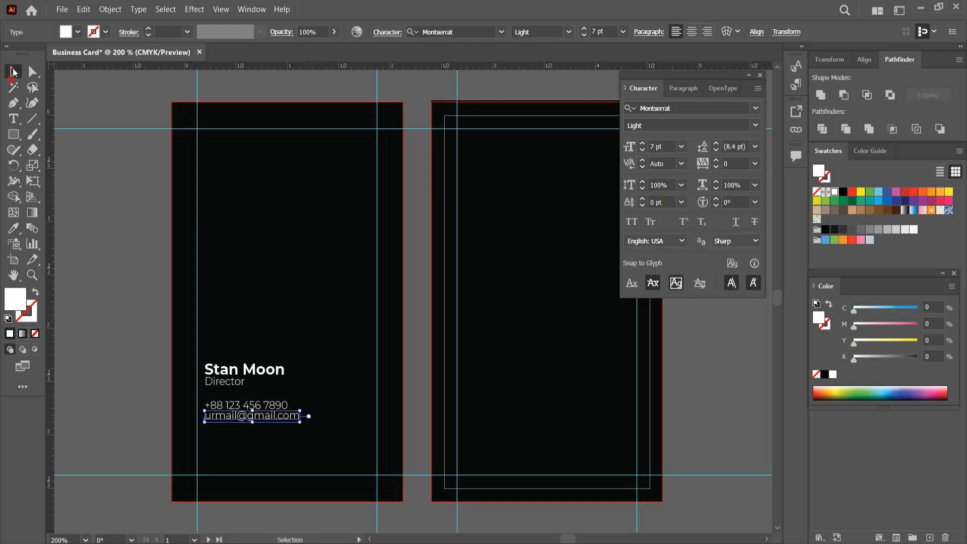
- Set the phone and email lines to the Montserrat Thin weight
click(755, 125)
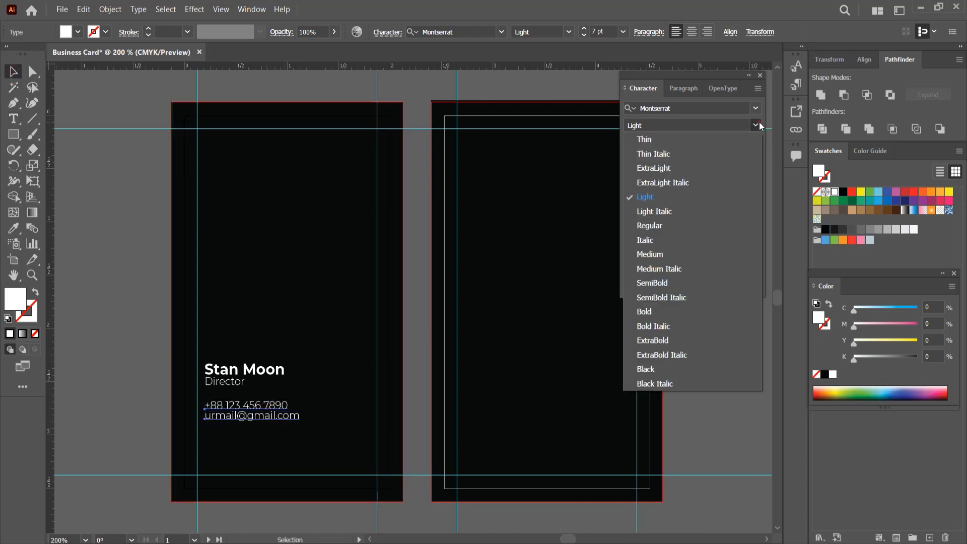
click(703, 140)
click(266, 426)
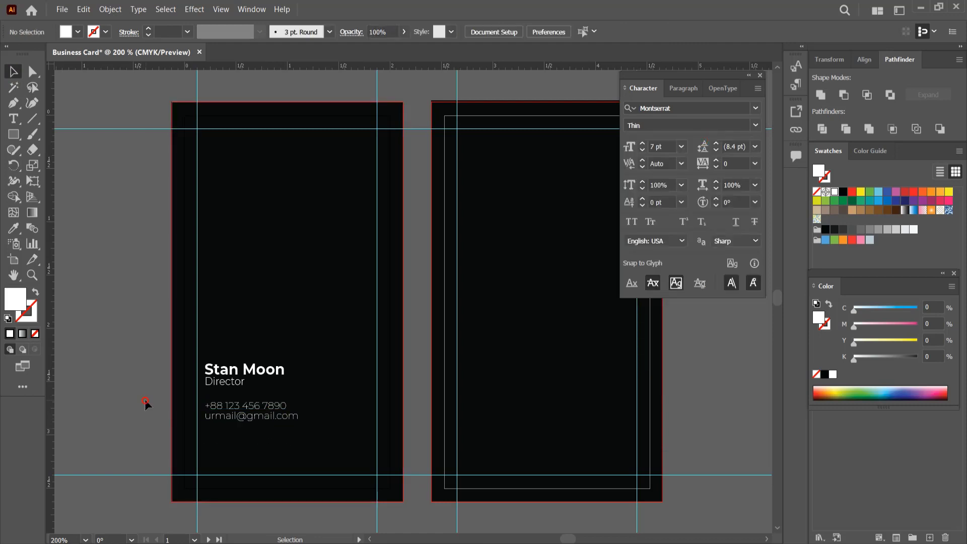
click(263, 418)
- Duplicate the email line downward and replace it with the postal address line
drag(261, 418, 260, 458)
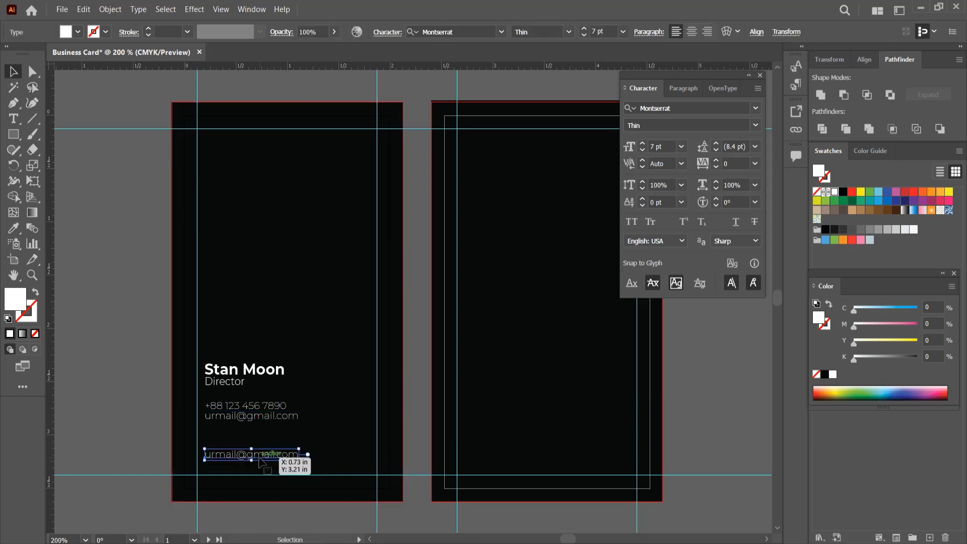
double_click(277, 456)
key(ctrl+a)
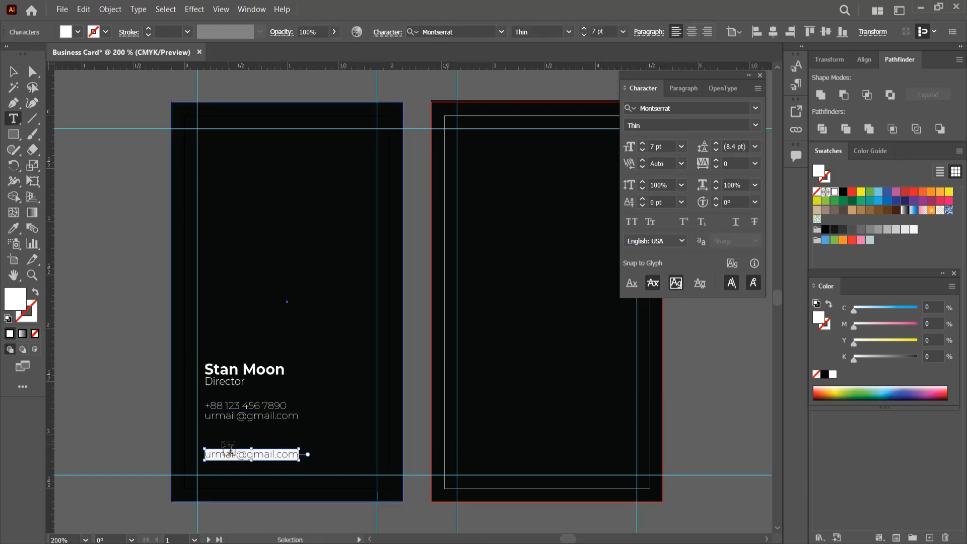
text(Address,)
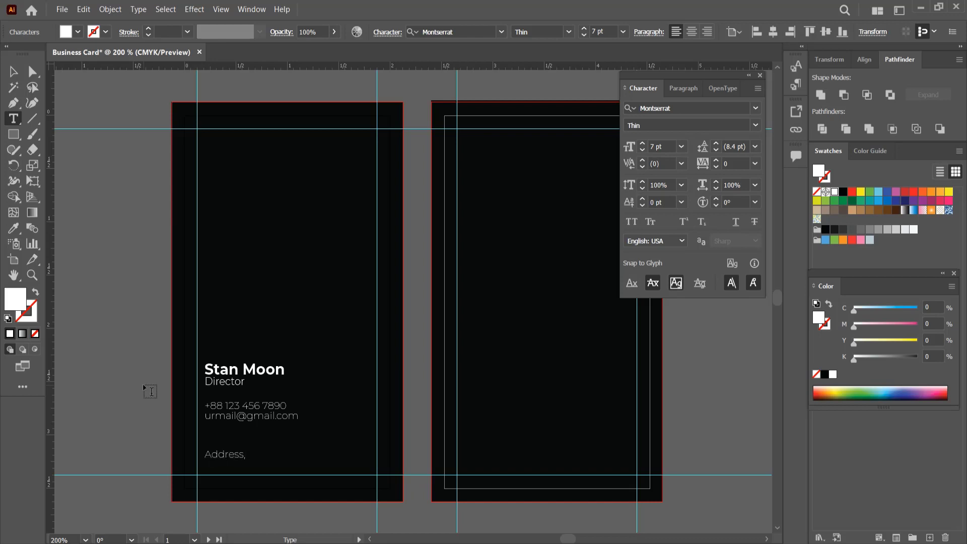
text(Gulsan, Dhaka-1200)
key(Escape)
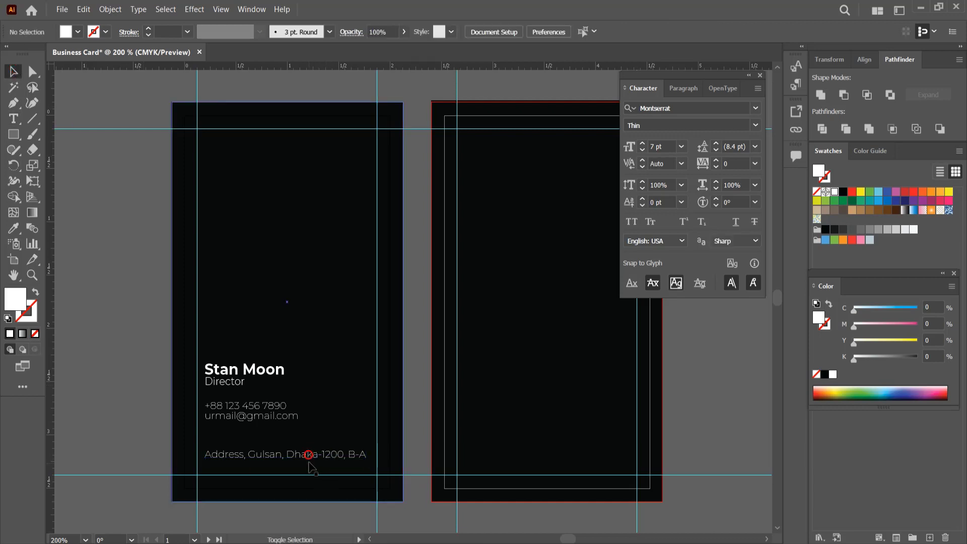
- Duplicate the address line below and retype it as the website and YouTube line
drag(309, 457, 311, 467)
key(t)
triple_click(309, 463)
text(www.website.com)
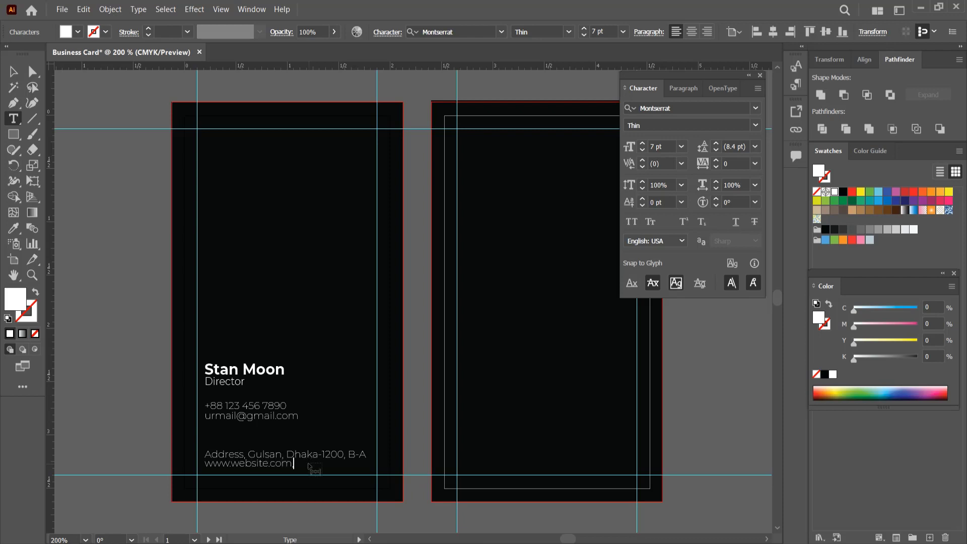
text(uTube/Urname)
- Narrow the address and website text to 94% horizontal scale
click(14, 72)
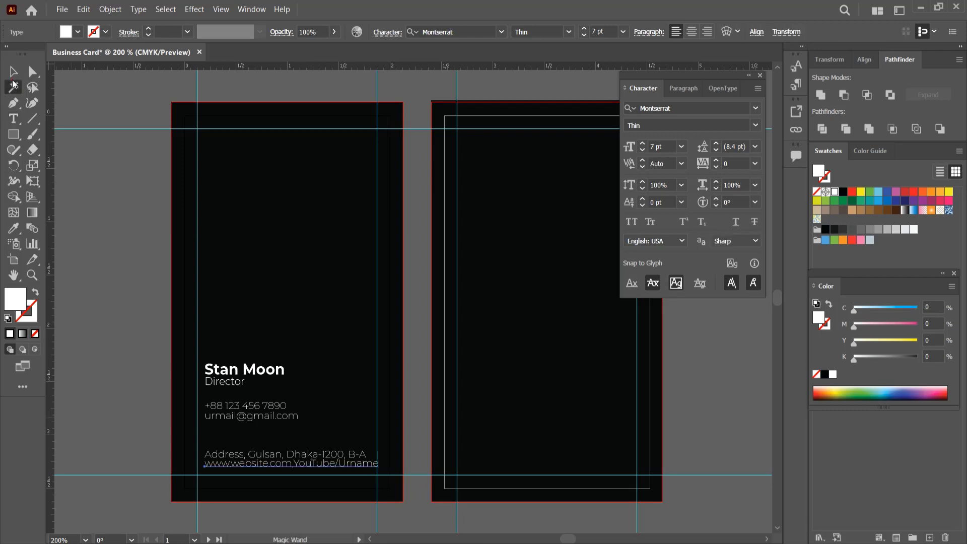
click(735, 185)
scroll(744, 185, down, 6)
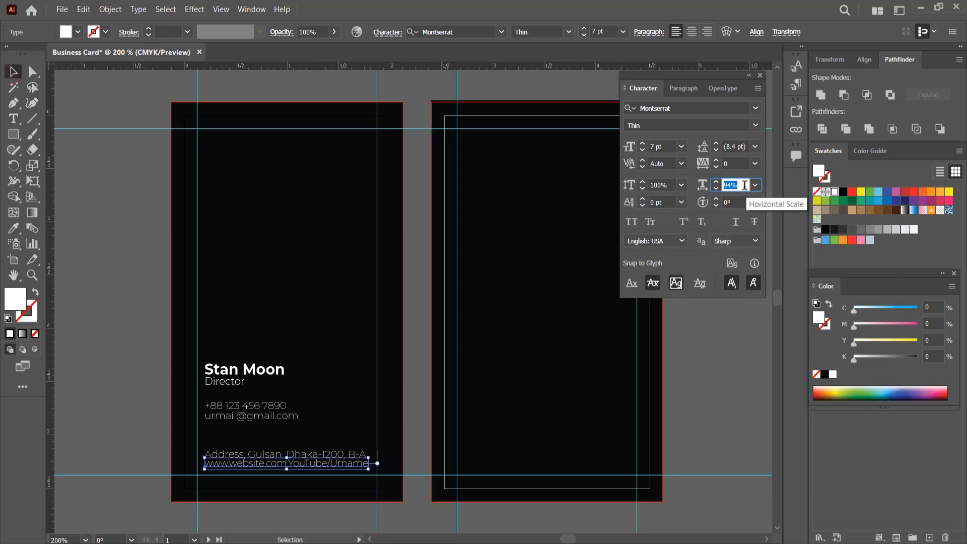
click(106, 203)
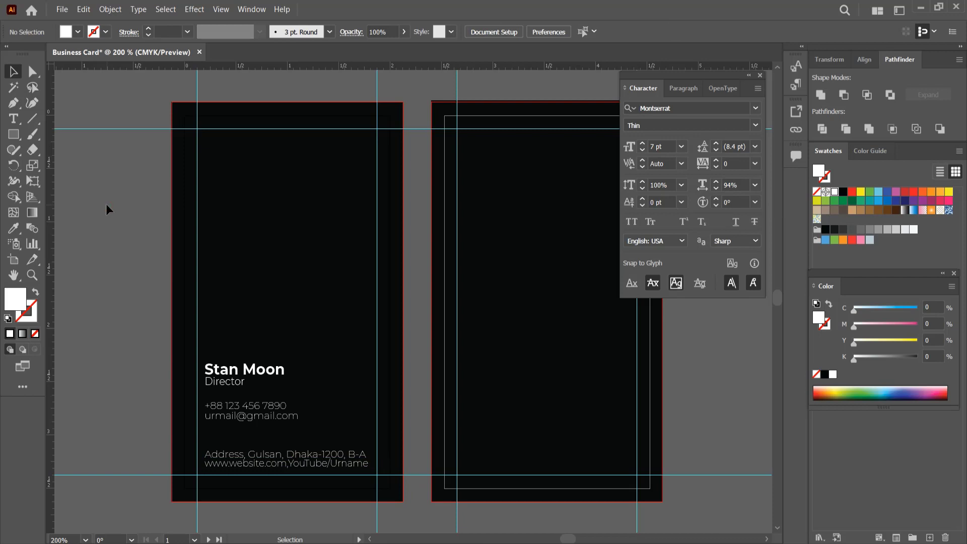
- Set the phone, email, address and website lines to 6 pt
click(242, 406)
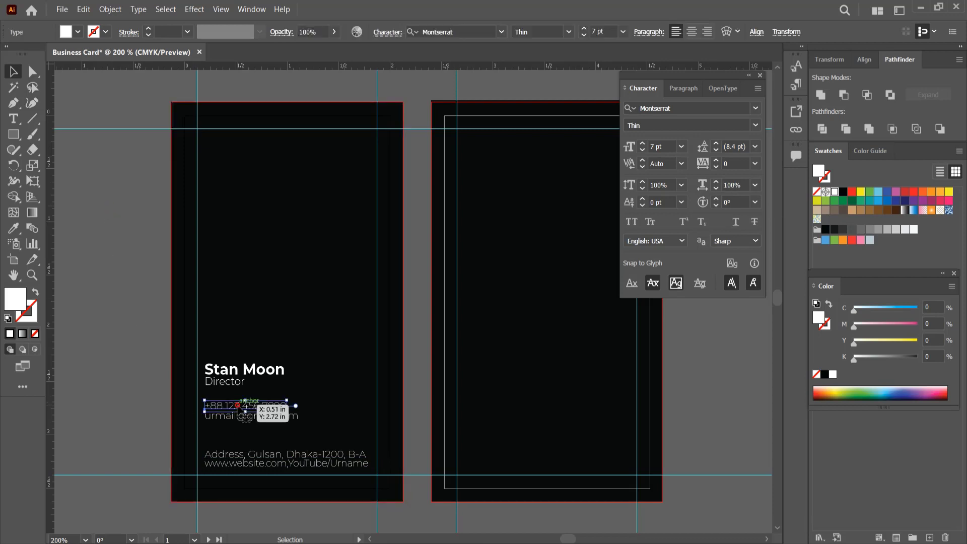
shift+click(255, 464)
click(680, 146)
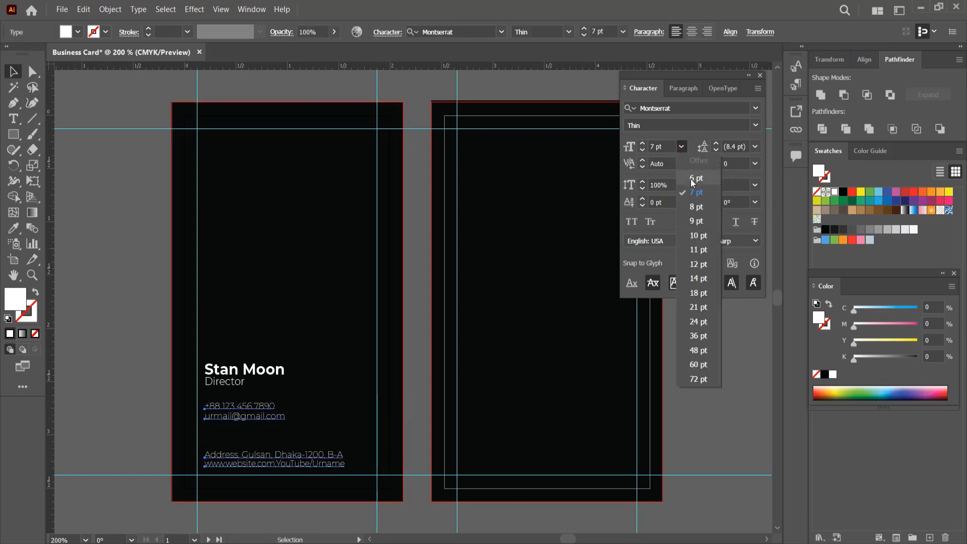
click(695, 178)
click(718, 325)
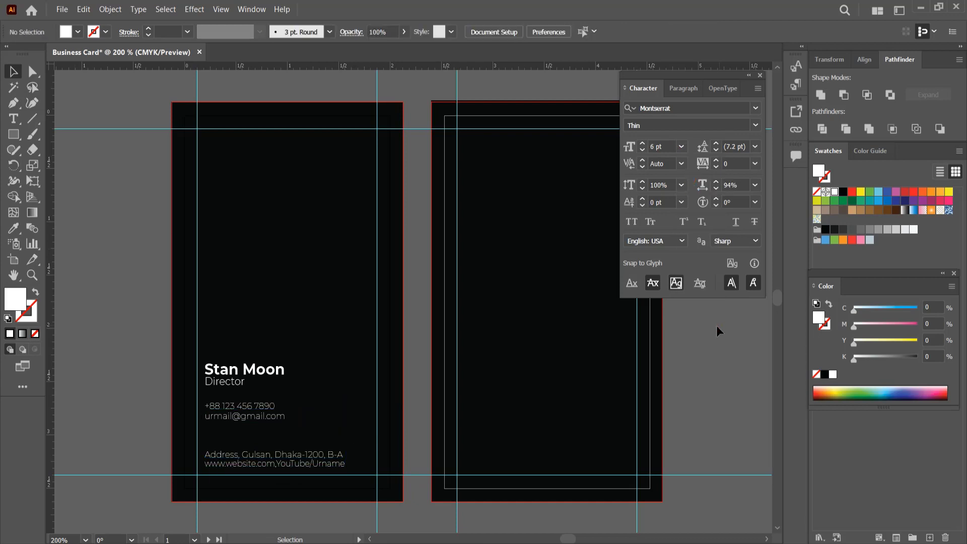
- Left-align the name, title and all contact text blocks on the front card
click(302, 463)
shift+click(262, 416)
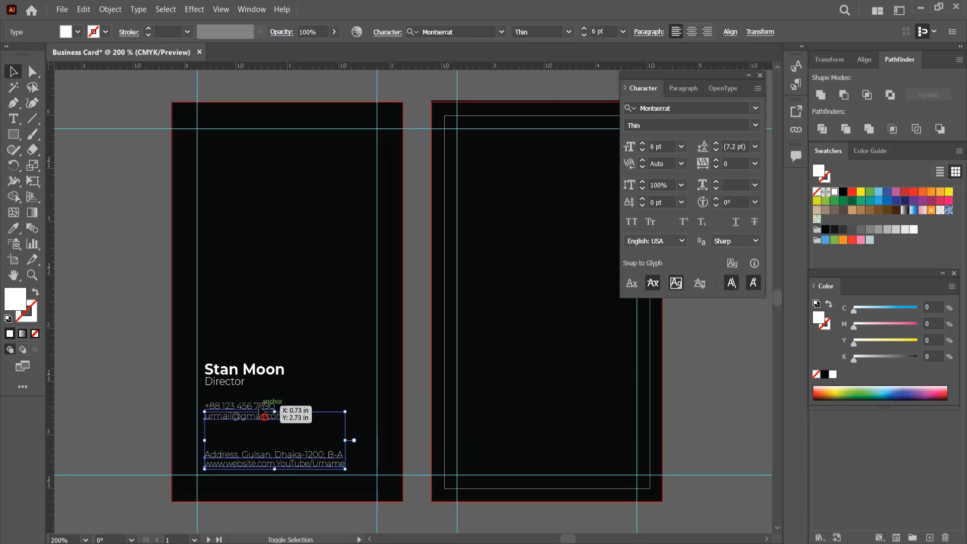
shift+click(240, 383)
click(861, 60)
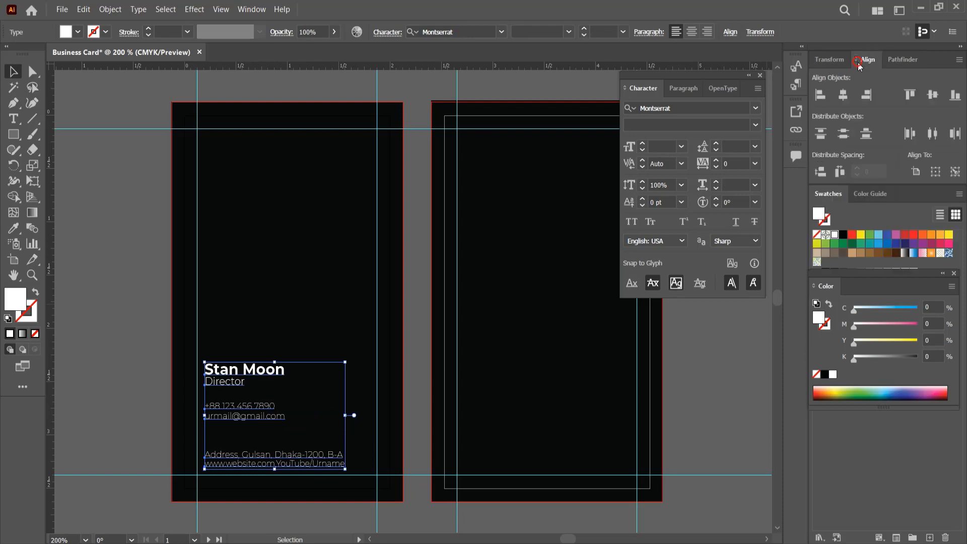
click(818, 95)
click(749, 372)
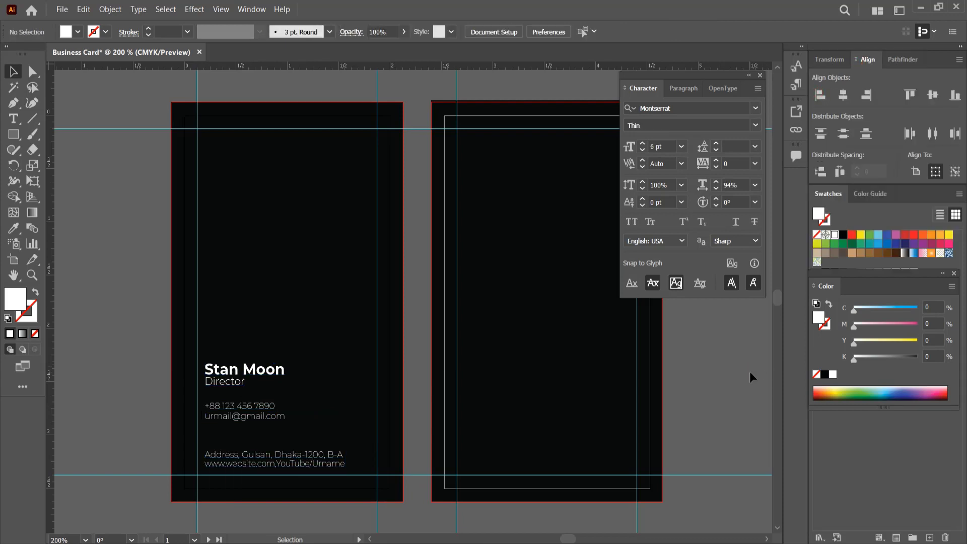
click(244, 416)
click(692, 381)
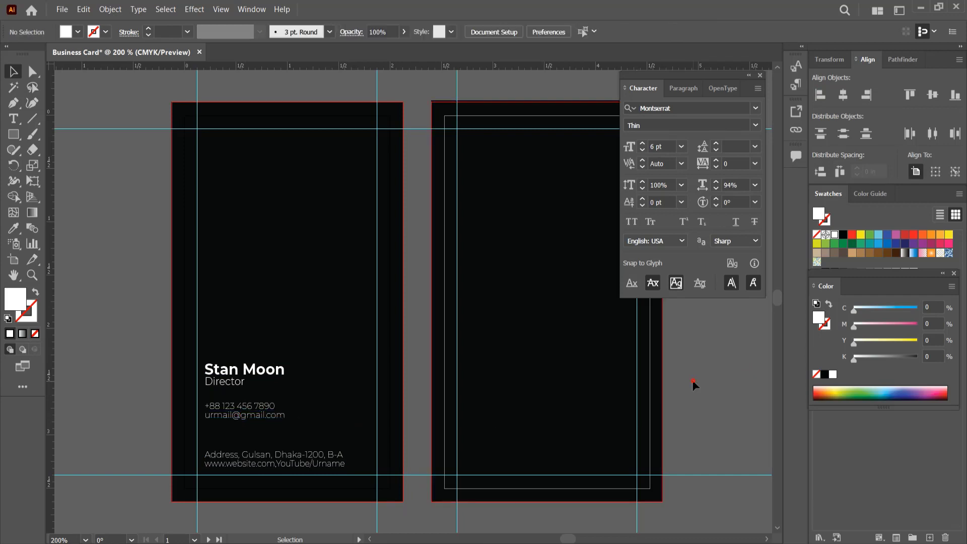
- Set the surname on the name line to Montserrat Thin, leaving the first name bold
key(t)
drag(243, 370, 282, 370)
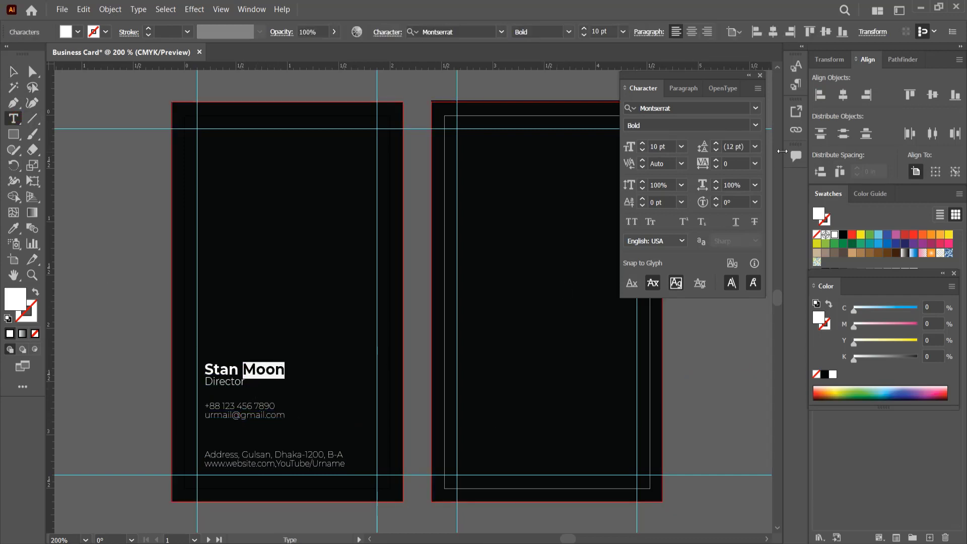
click(754, 126)
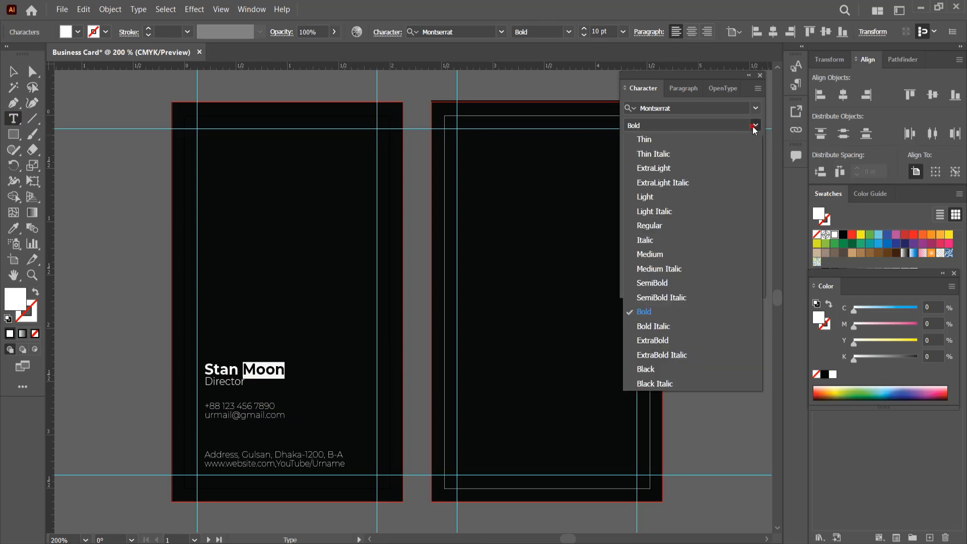
click(669, 254)
key(Escape)
click(110, 173)
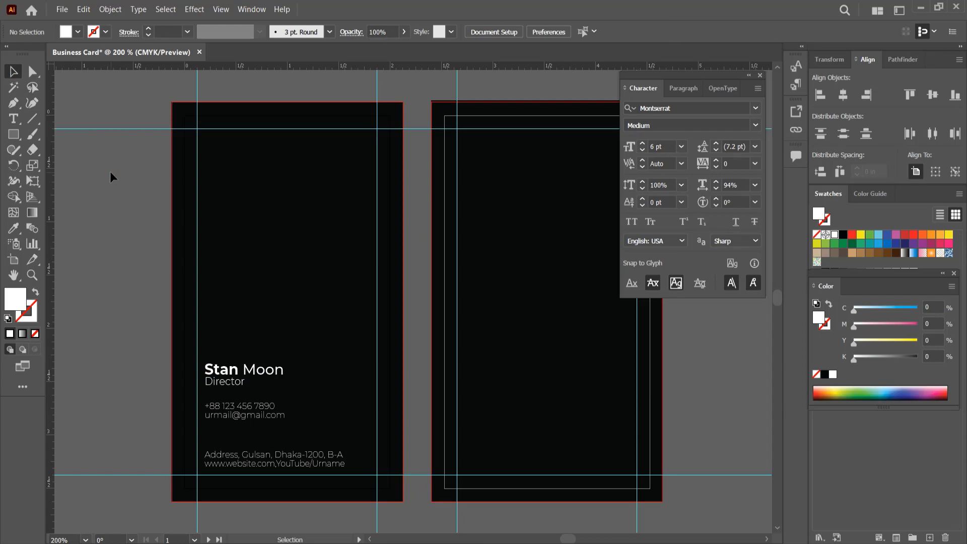
key(t)
drag(243, 370, 297, 376)
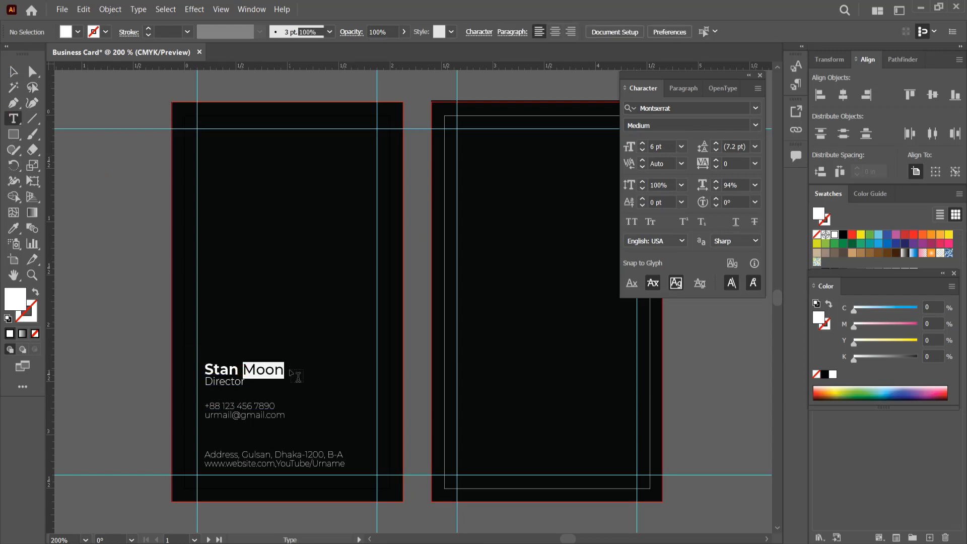
click(755, 126)
click(730, 139)
click(13, 72)
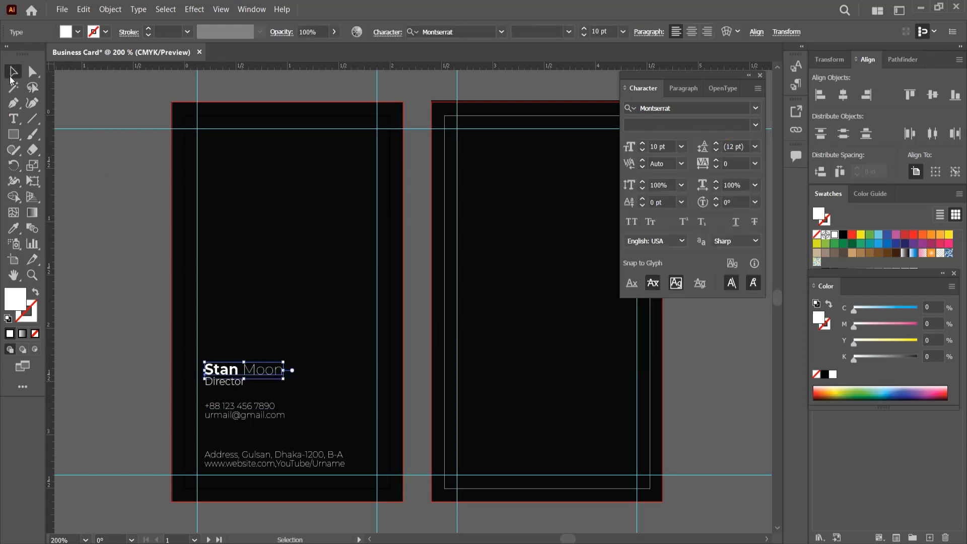
click(74, 196)
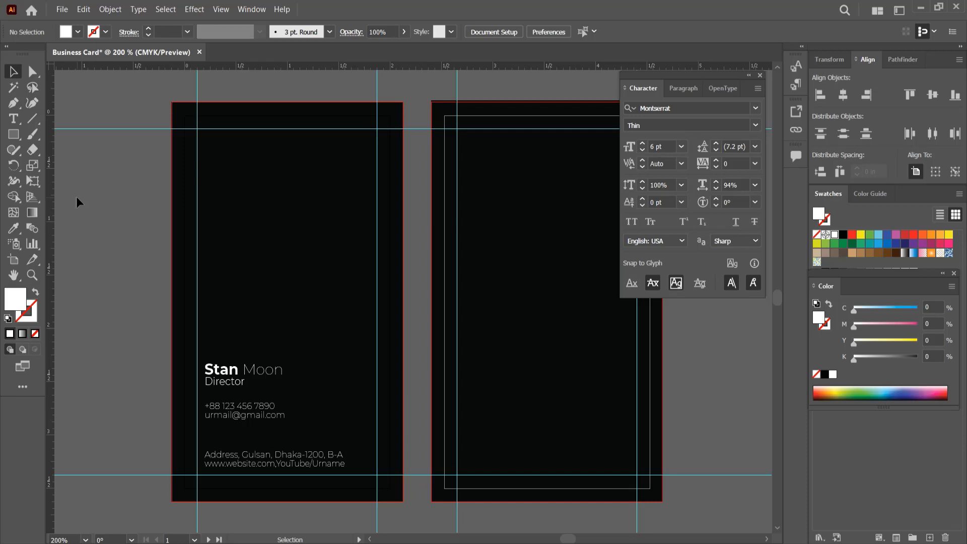
- Add white 'LOGO' text in Black weight on the front card, rotated to run vertically
key(t)
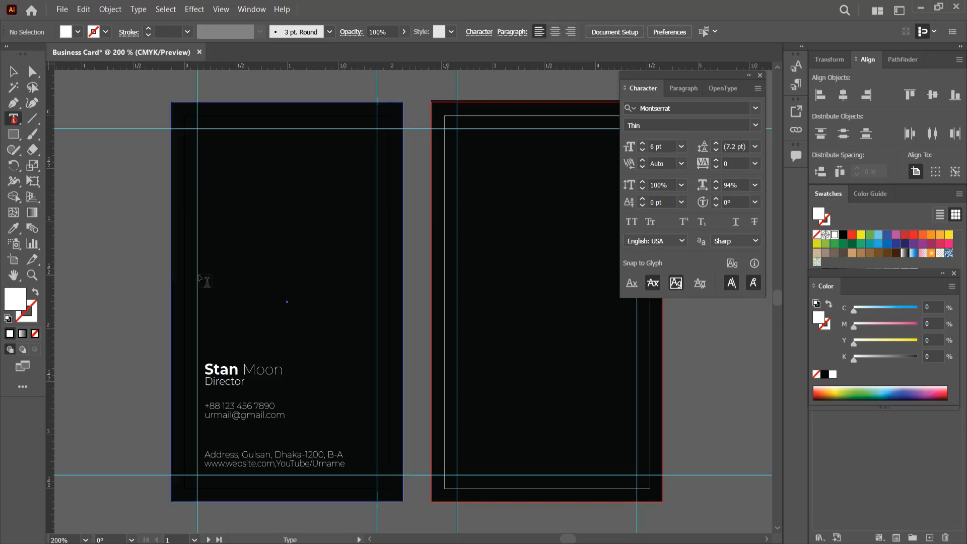
click(228, 276)
text(LOGO)
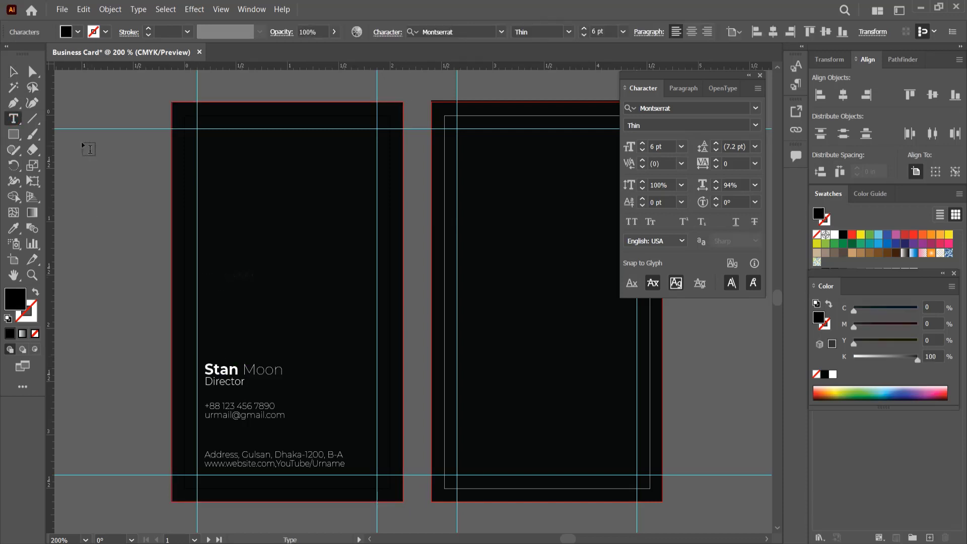
click(13, 72)
click(834, 236)
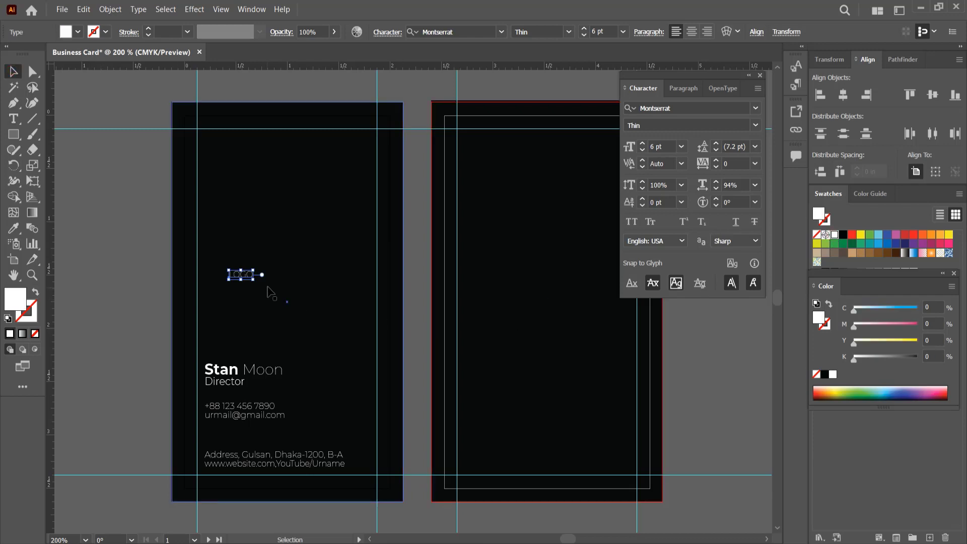
click(755, 124)
click(664, 370)
drag(261, 289, 255, 257)
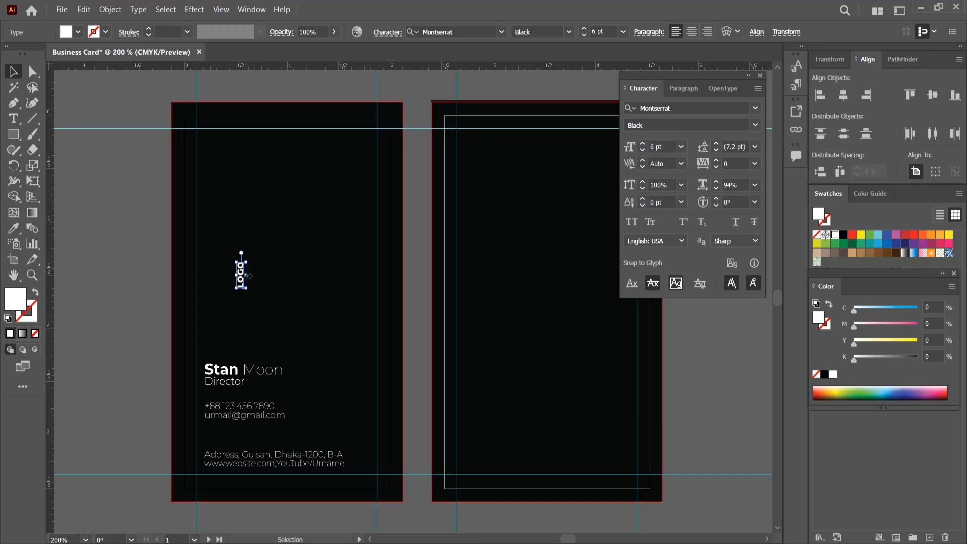
- Set LOGO to 9 pt, move it to the front card's top-left, and copy it onto the back card
click(681, 146)
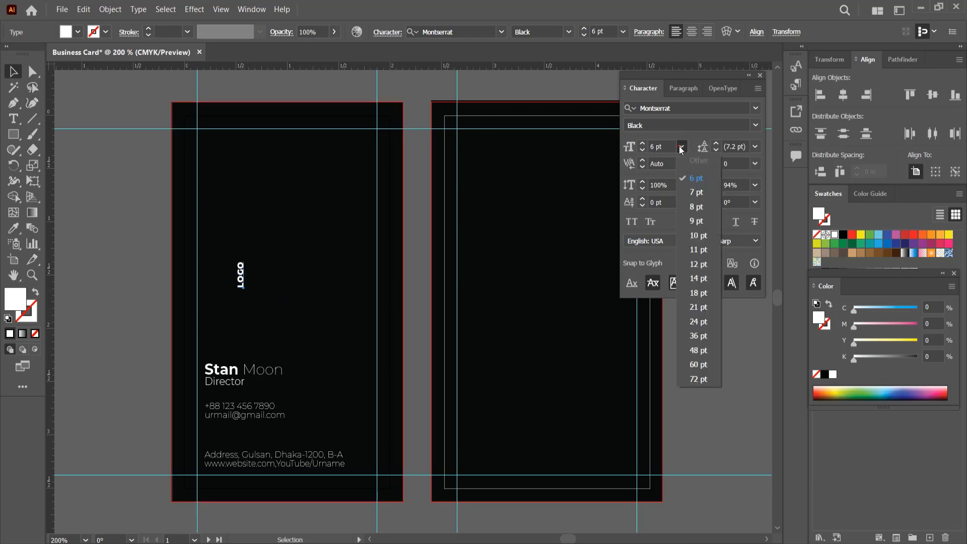
click(697, 221)
drag(246, 274, 214, 184)
shift+click(242, 370)
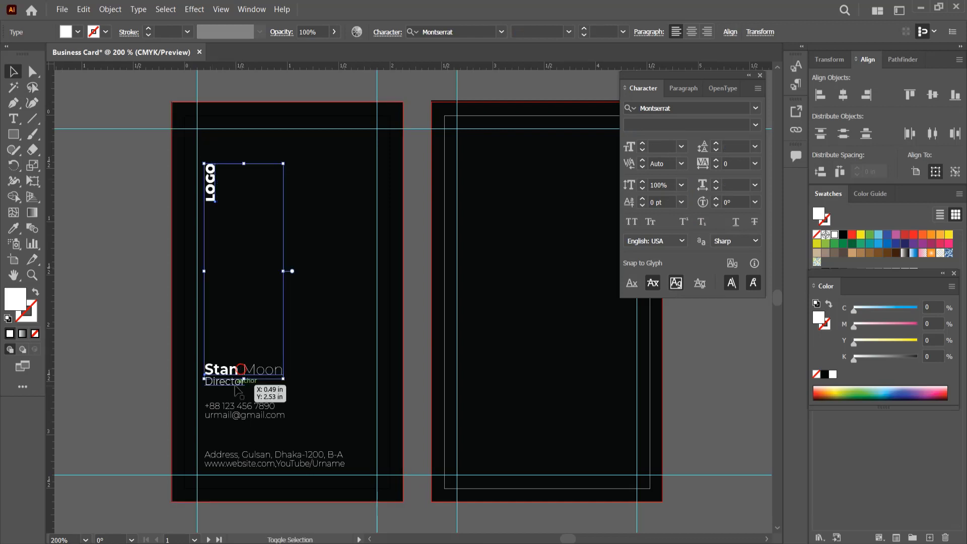
shift+click(237, 410)
shift+click(259, 457)
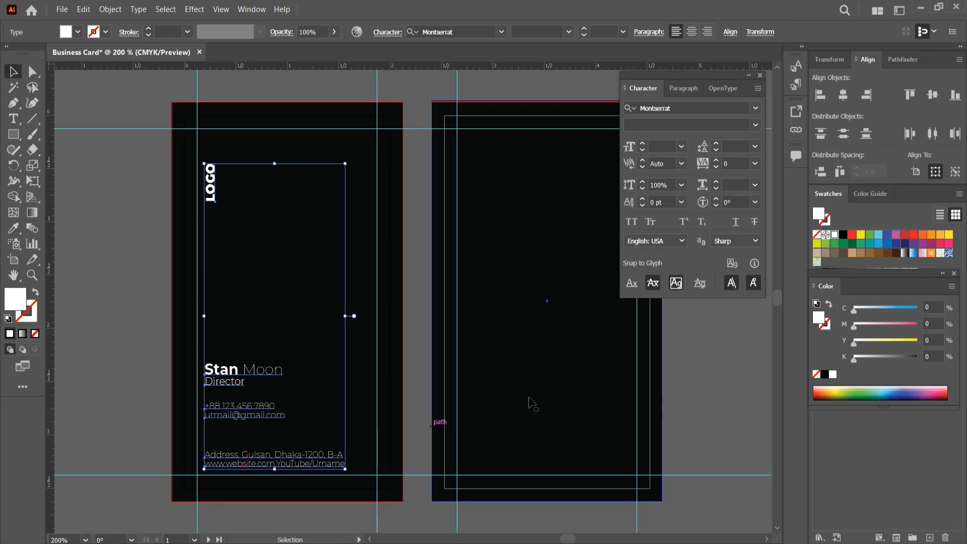
click(746, 398)
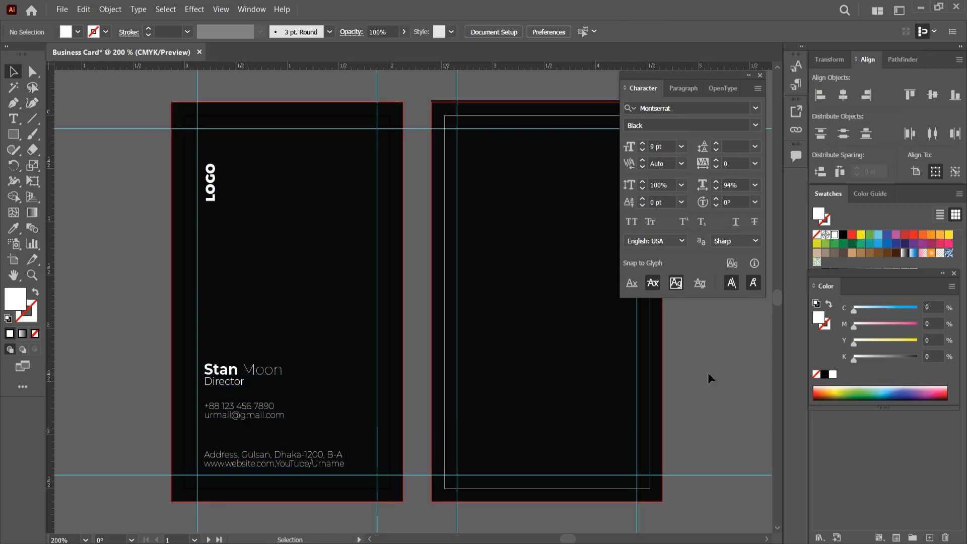
click(211, 186)
drag(210, 190, 495, 290)
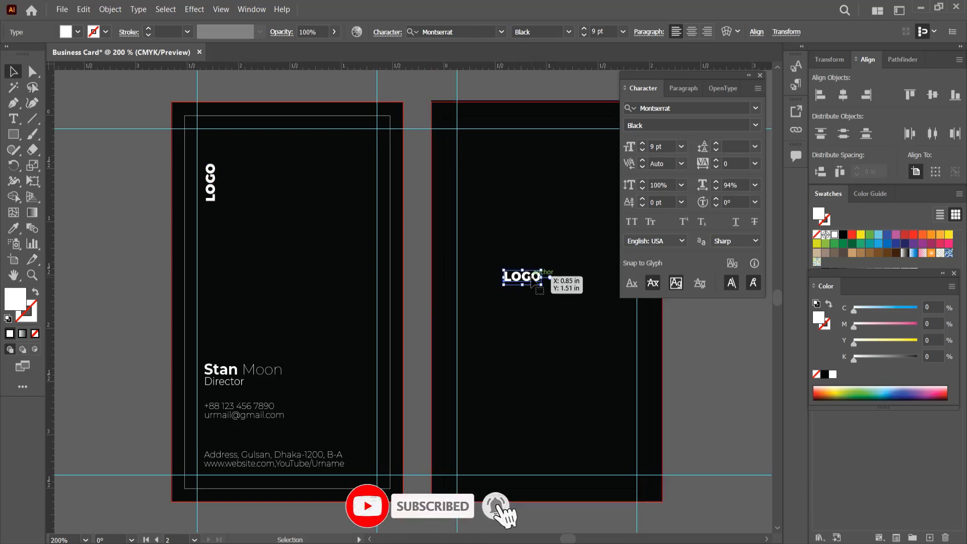
- Add 'COMPANY' to the copied LOGO text and centre it horizontally and vertically on the back card
double_click(532, 278)
text(C)
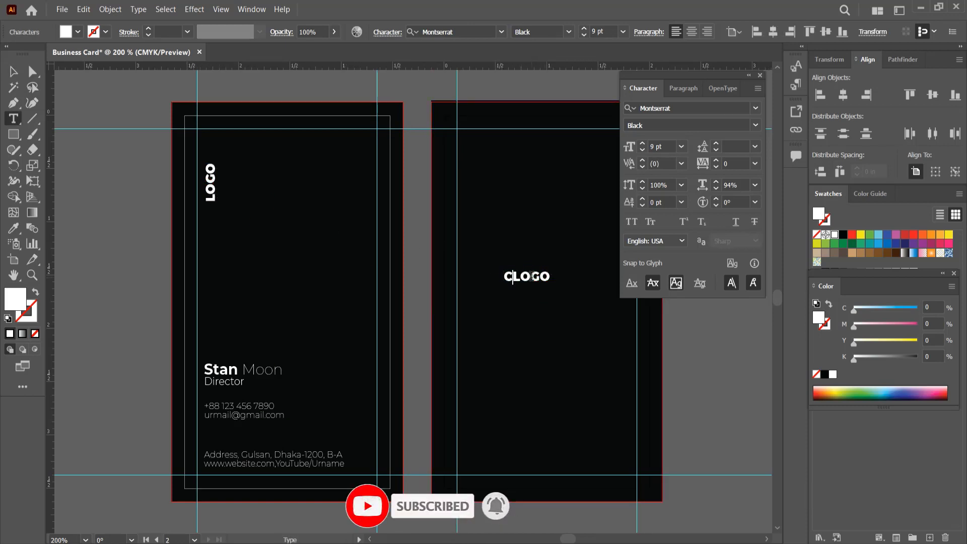
text(OMPANY)
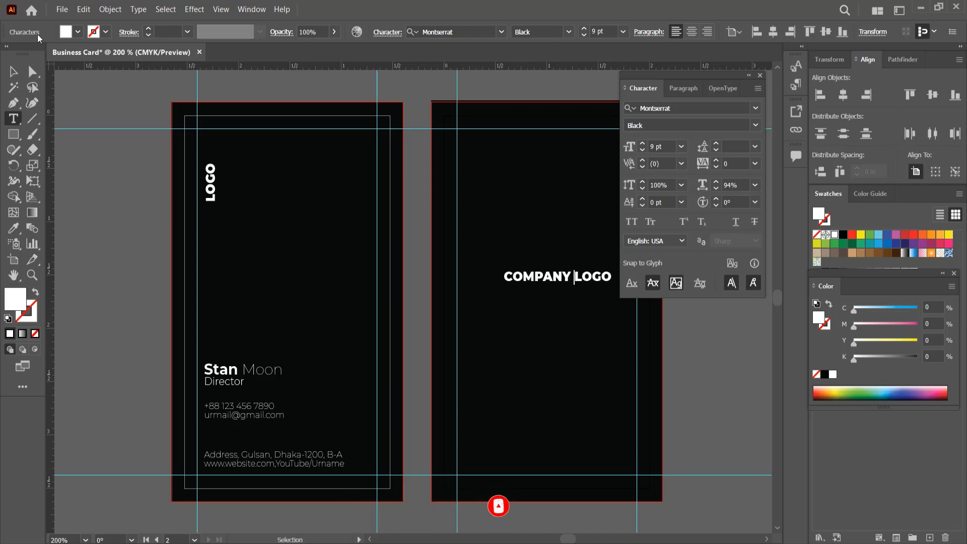
click(6, 73)
click(842, 95)
click(932, 97)
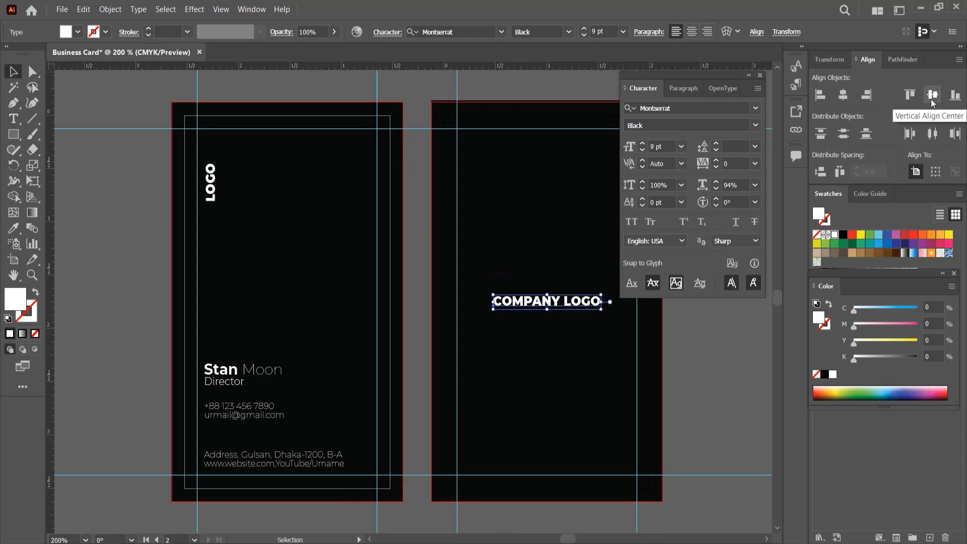
- Change just the word LOGO to Thin weight
click(15, 121)
double_click(581, 301)
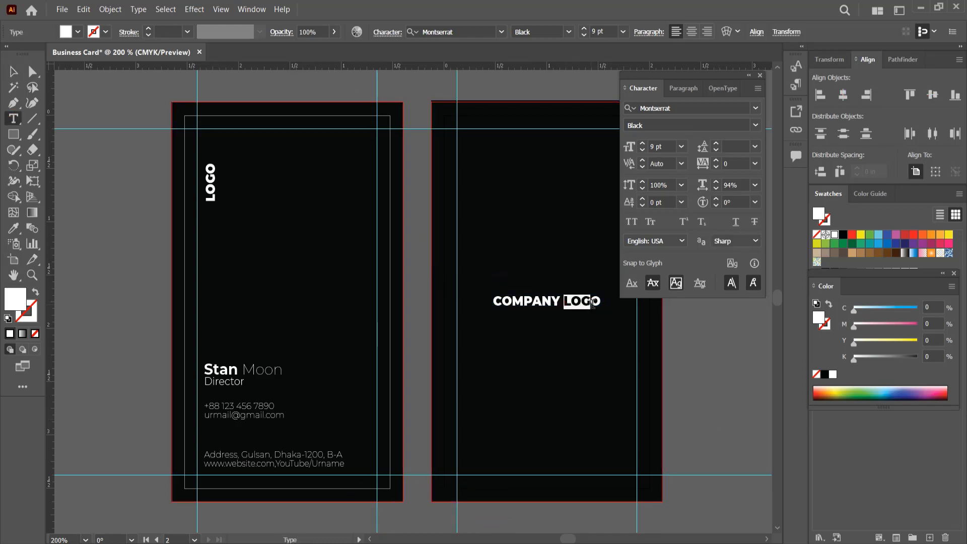
click(755, 126)
click(750, 137)
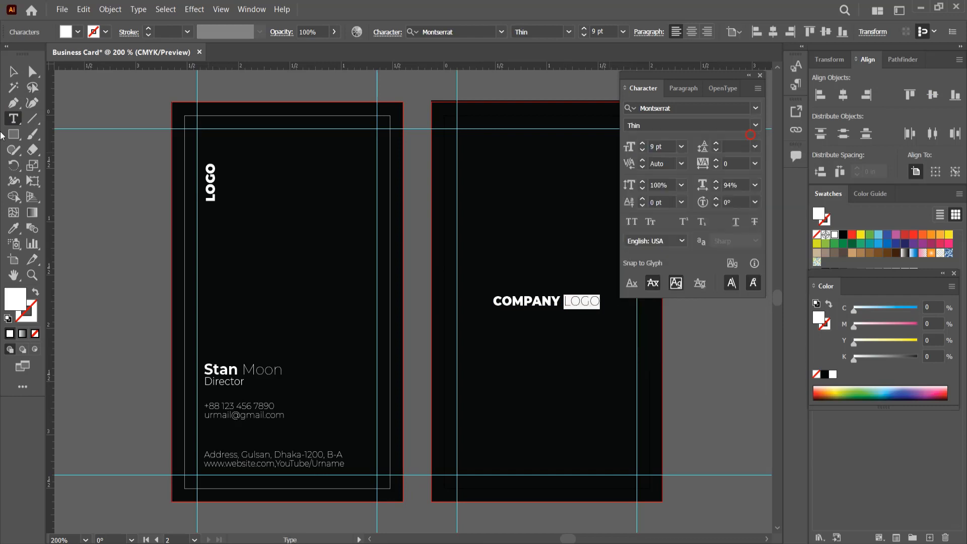
click(14, 71)
click(66, 143)
click(534, 305)
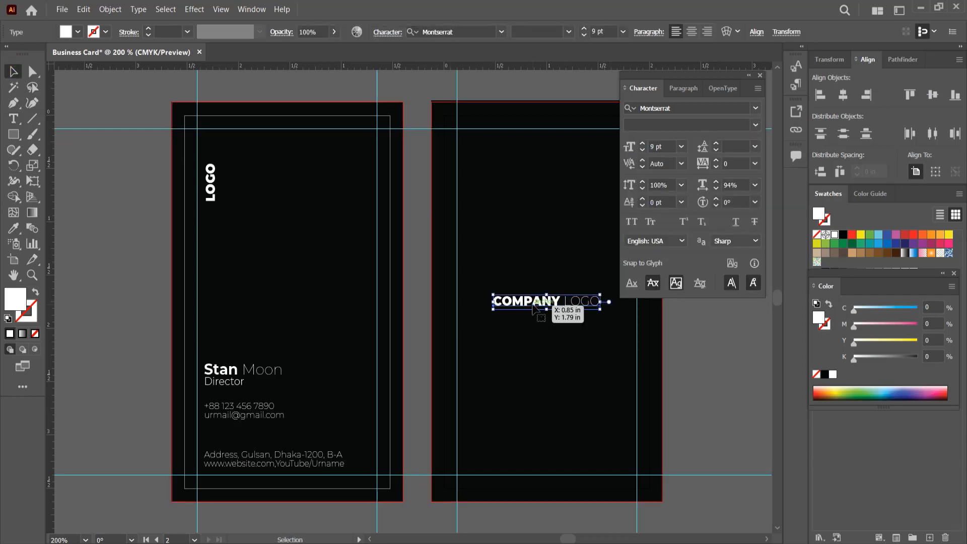
- Duplicate COMPANY LOGO below itself as 'Slogan Here' in Thin weight at 6 pt
drag(534, 305, 537, 316)
double_click(538, 312)
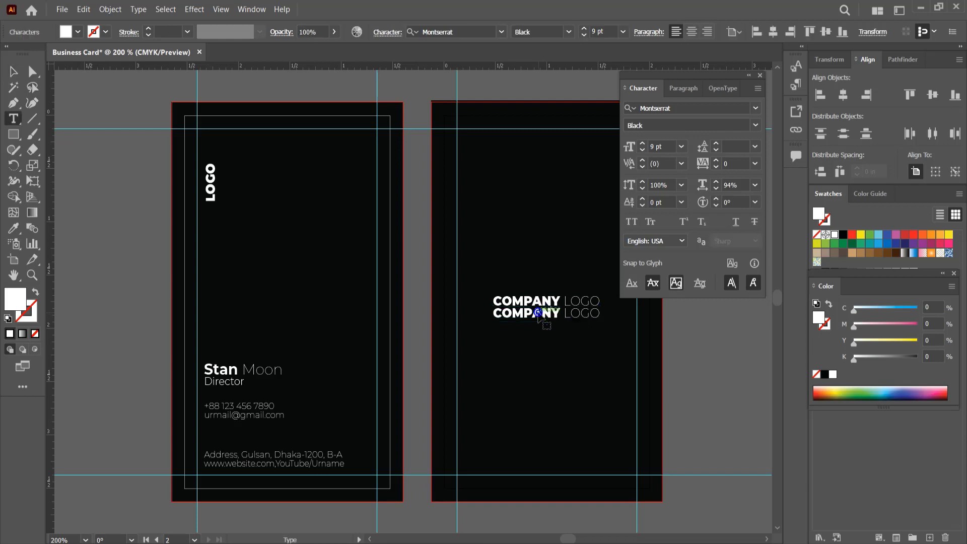
key(ctrl+a)
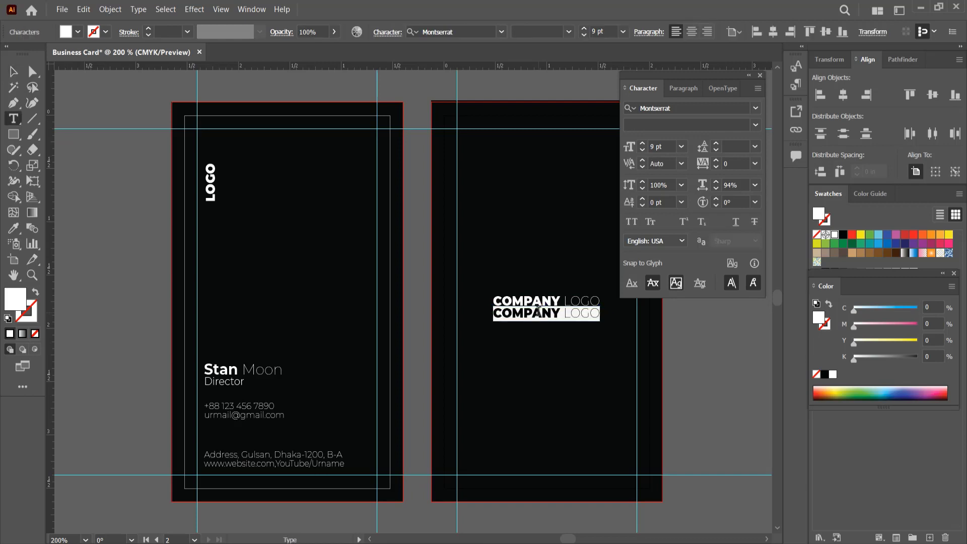
text(Slogan Here)
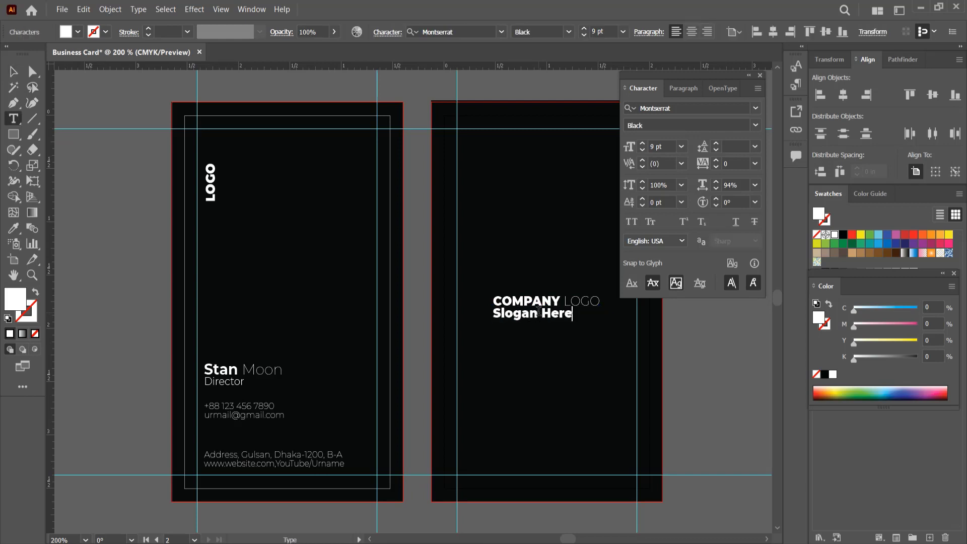
key(Escape)
click(755, 125)
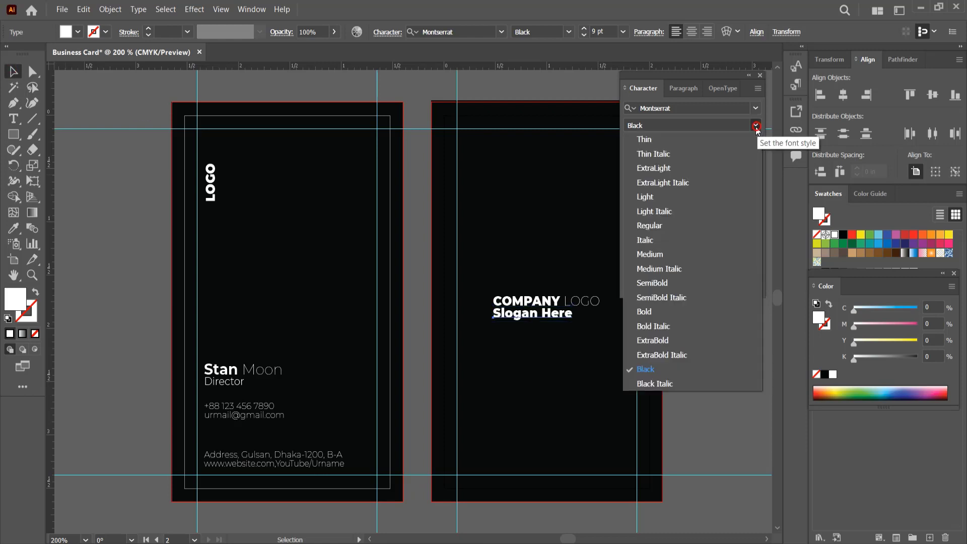
click(750, 135)
click(680, 147)
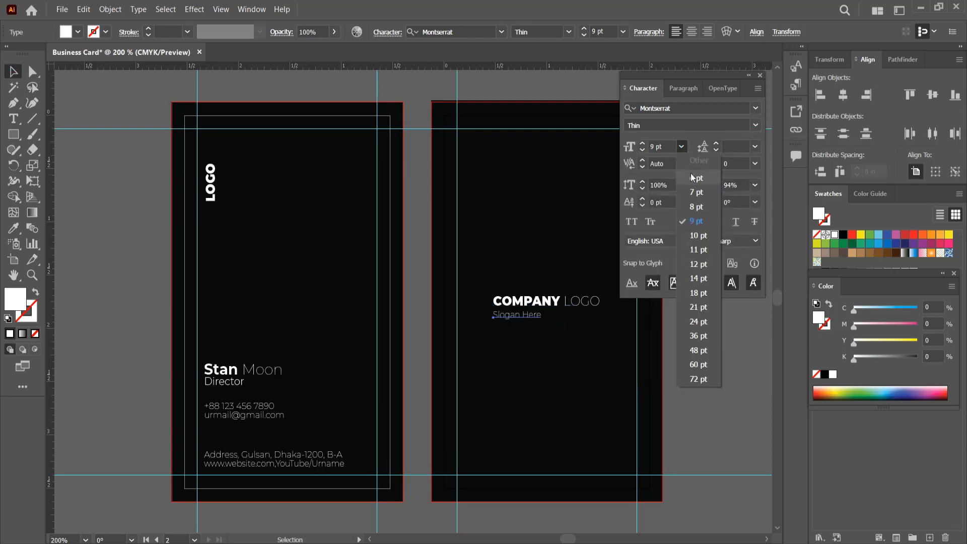
click(691, 177)
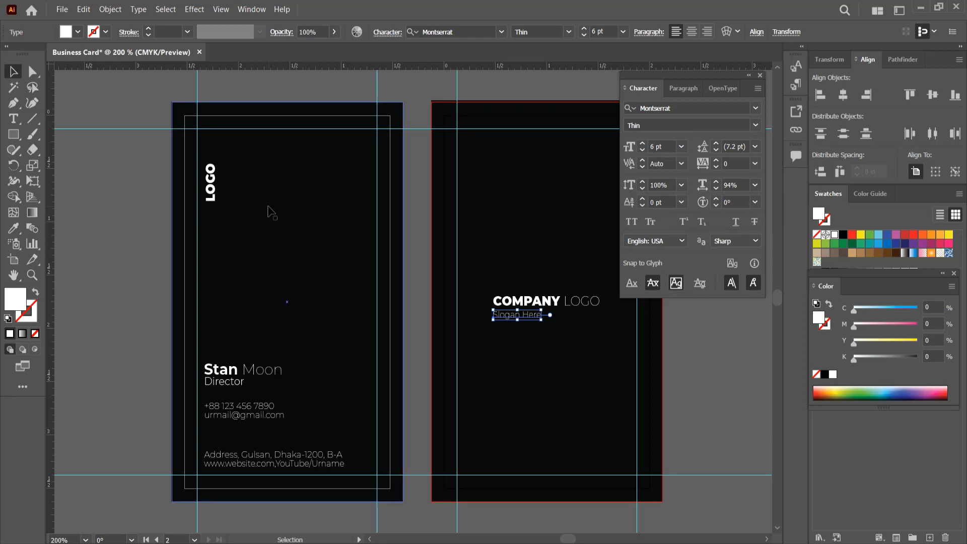
- Reset the horizontal scale of the front LOGO and of COMPANY LOGO to 100%
click(216, 191)
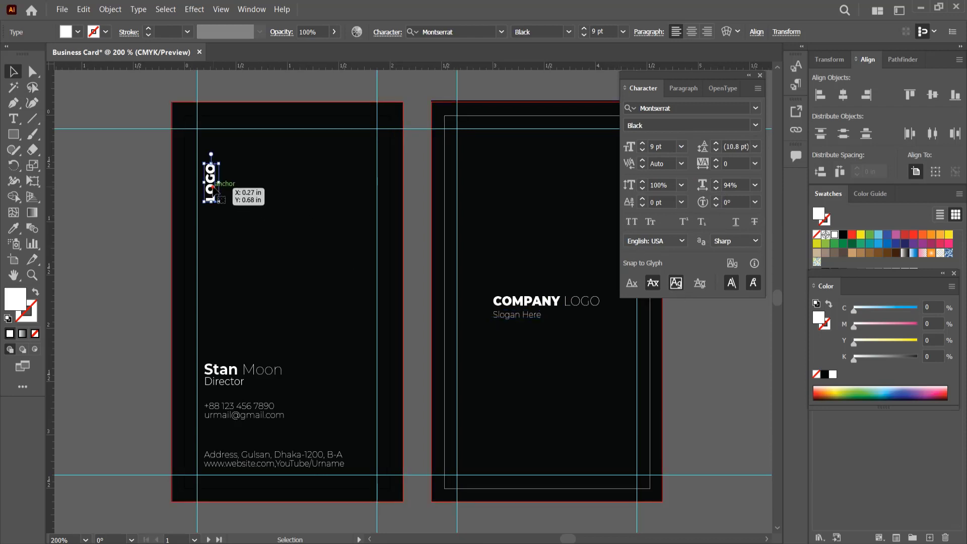
click(754, 184)
click(774, 257)
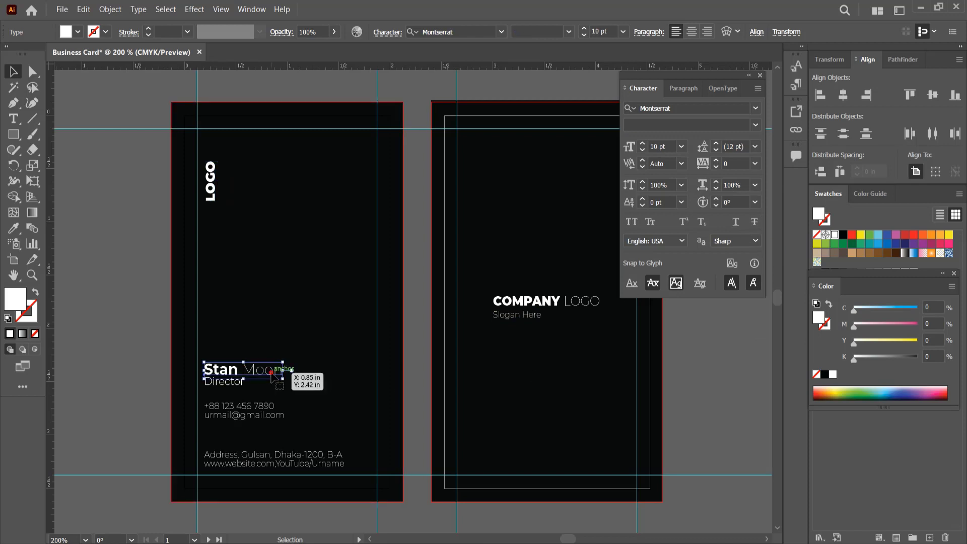
click(553, 301)
click(754, 185)
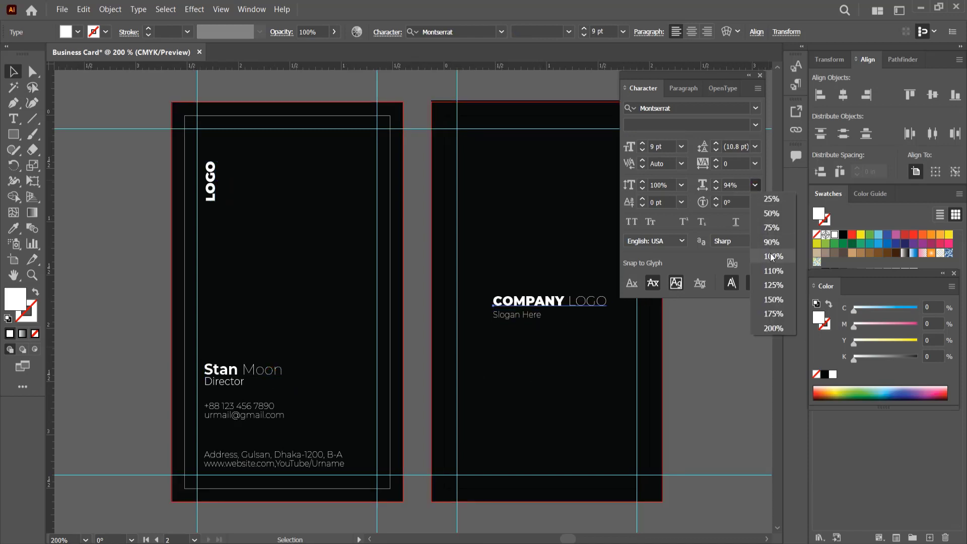
click(774, 257)
click(846, 95)
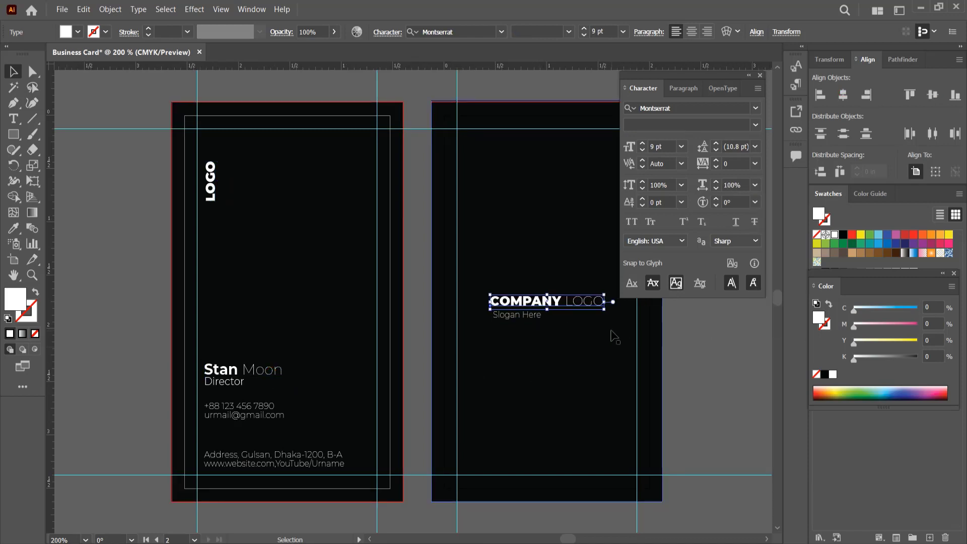
click(686, 352)
- Reset the slogan's scale to 100% and centre it under COMPANY LOGO
drag(529, 316, 555, 318)
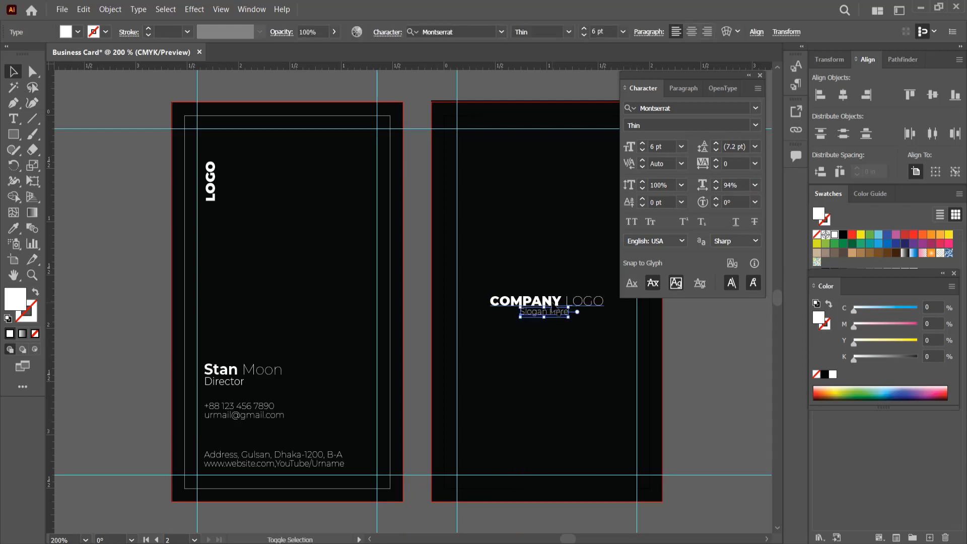
shift+click(523, 301)
click(843, 95)
click(694, 347)
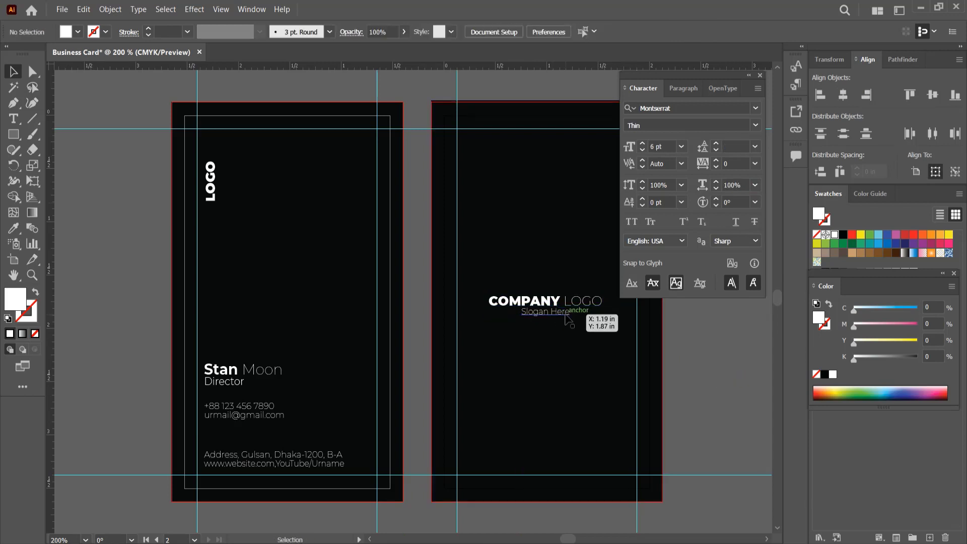
click(565, 313)
click(754, 184)
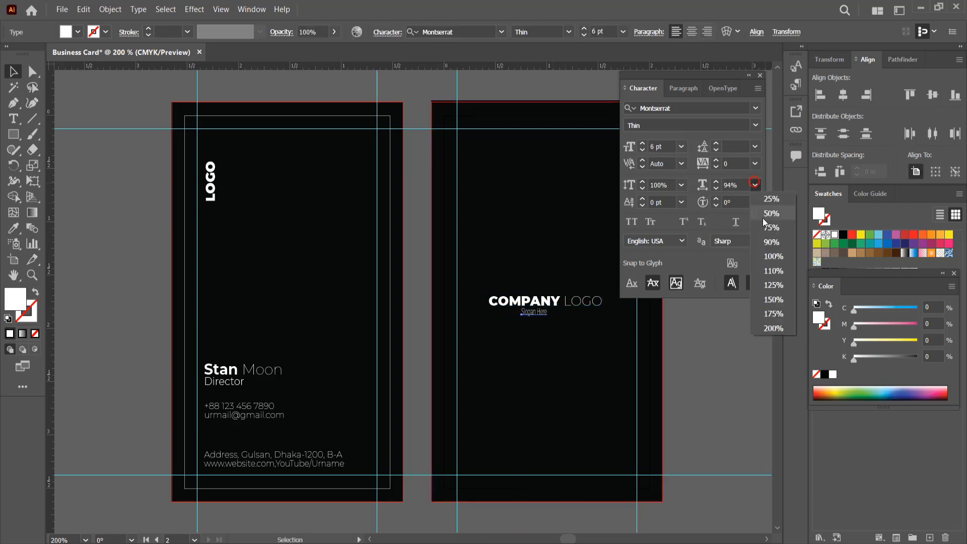
click(762, 218)
shift+click(596, 300)
click(843, 95)
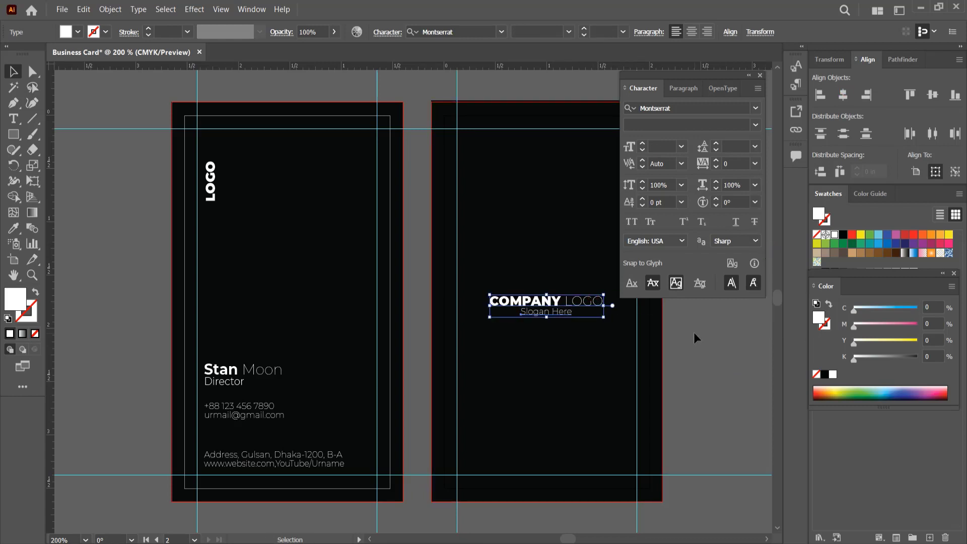
click(694, 333)
- Set the slogan's letter spacing to 300 and re-centre it under COMPANY LOGO
click(565, 313)
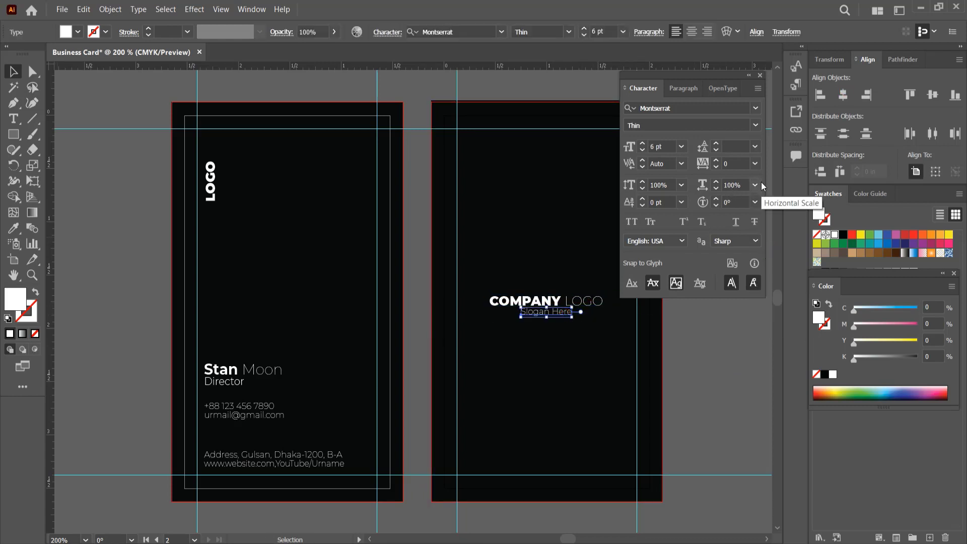
click(755, 163)
click(764, 367)
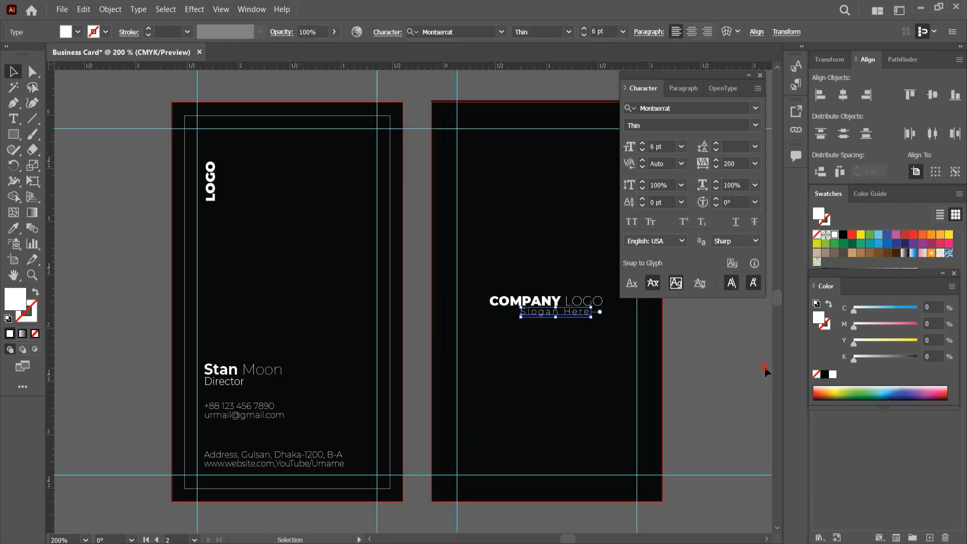
double_click(729, 164)
text(300)
key(Return)
drag(560, 307, 560, 305)
shift+click(557, 300)
click(843, 95)
click(697, 341)
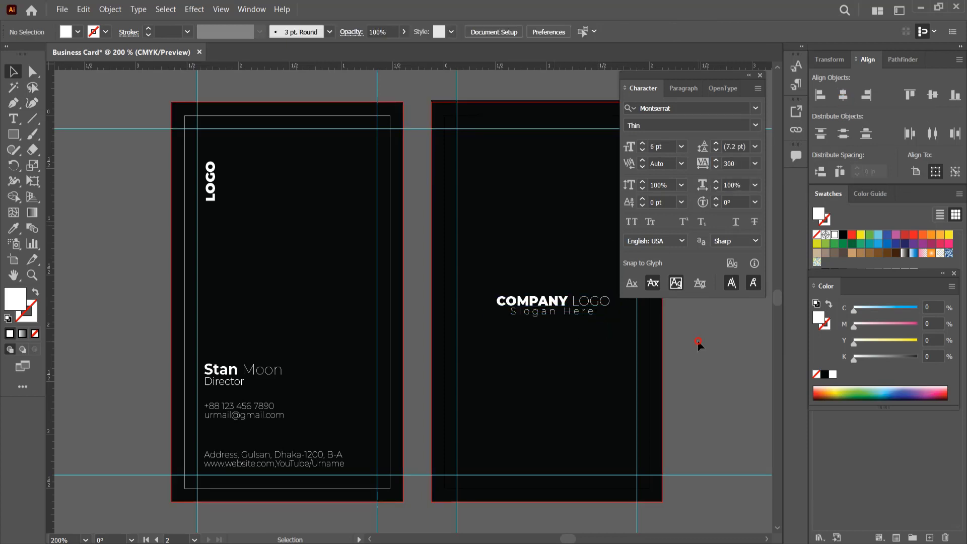
- Set the slogan back to 6 pt and centre both logo lines horizontally
click(577, 314)
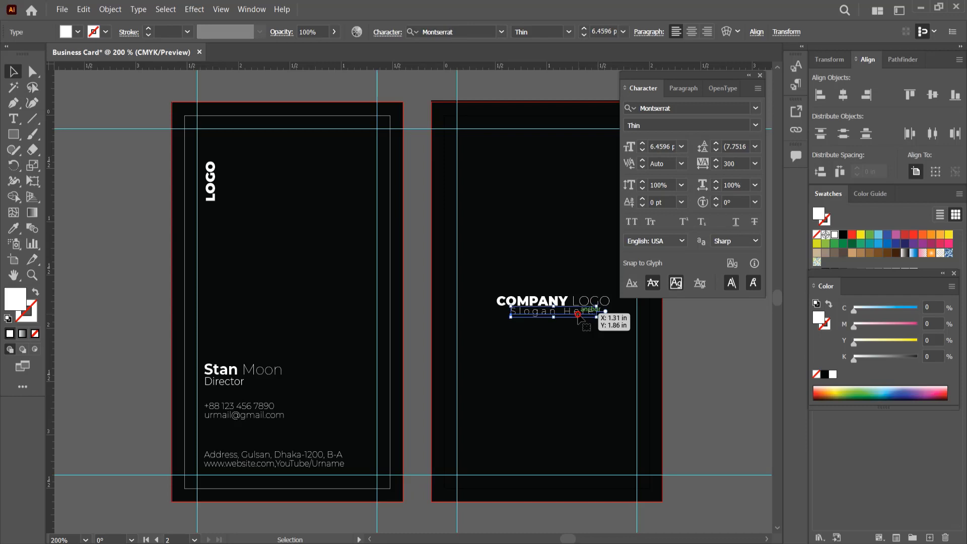
click(725, 336)
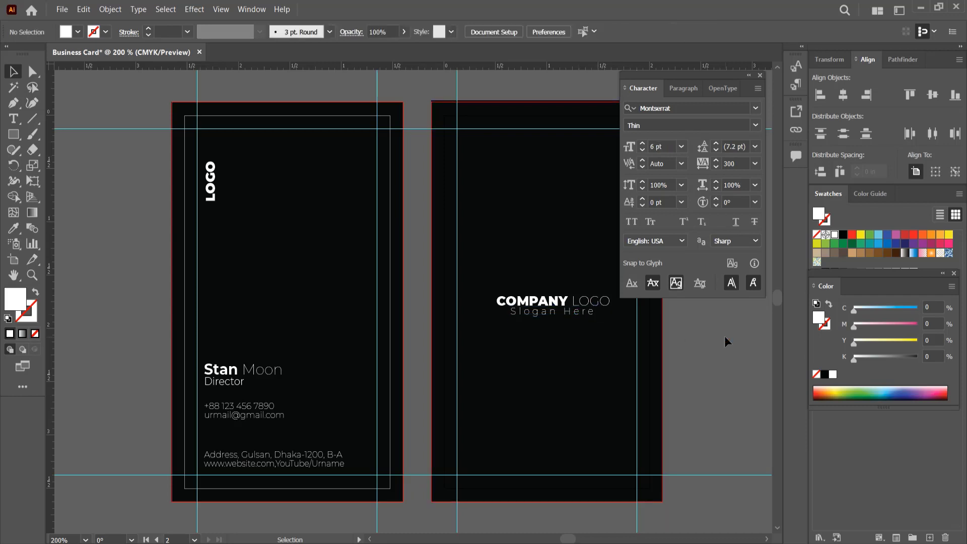
click(588, 313)
click(681, 146)
click(704, 160)
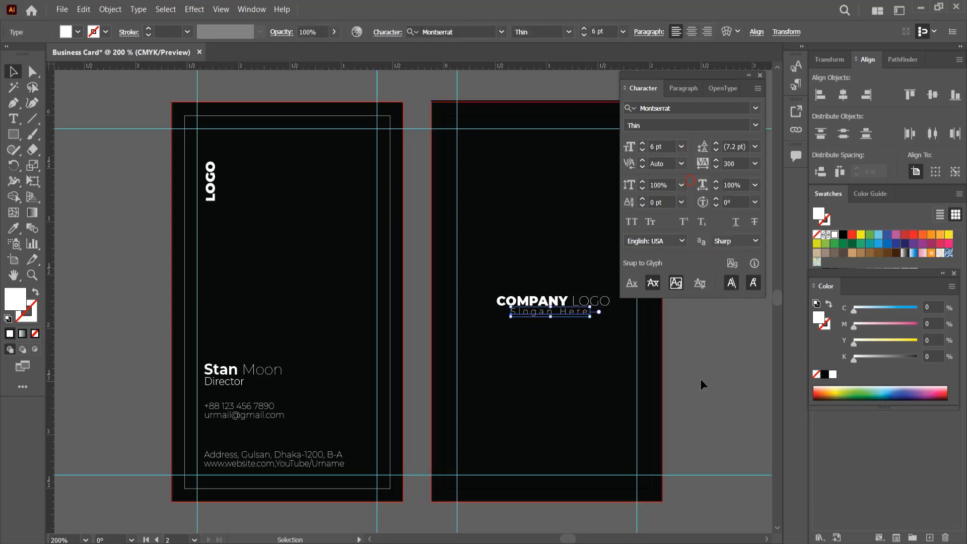
click(700, 378)
click(584, 313)
shift+click(577, 301)
click(842, 94)
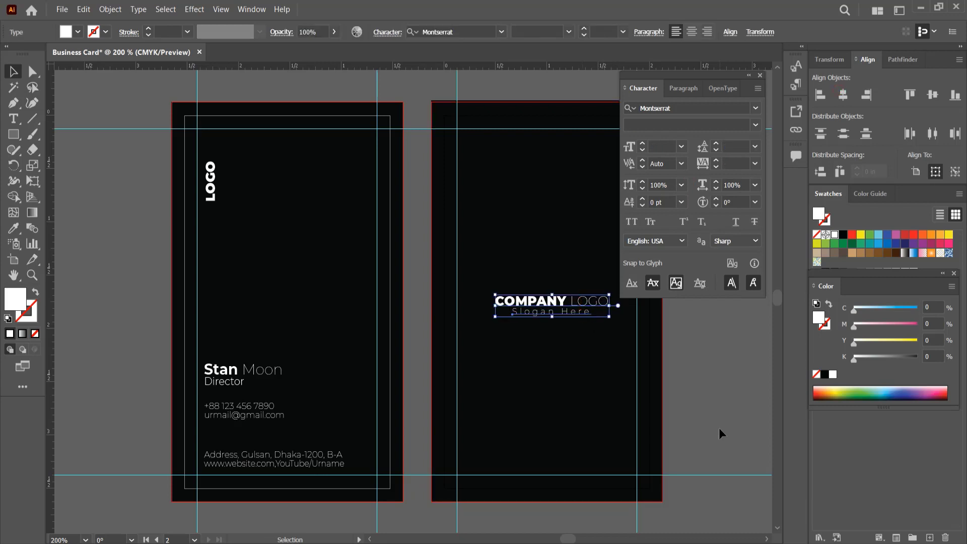
click(718, 427)
- Group COMPANY LOGO with the slogan and centre the group on the back card
click(578, 302)
shift+click(577, 312)
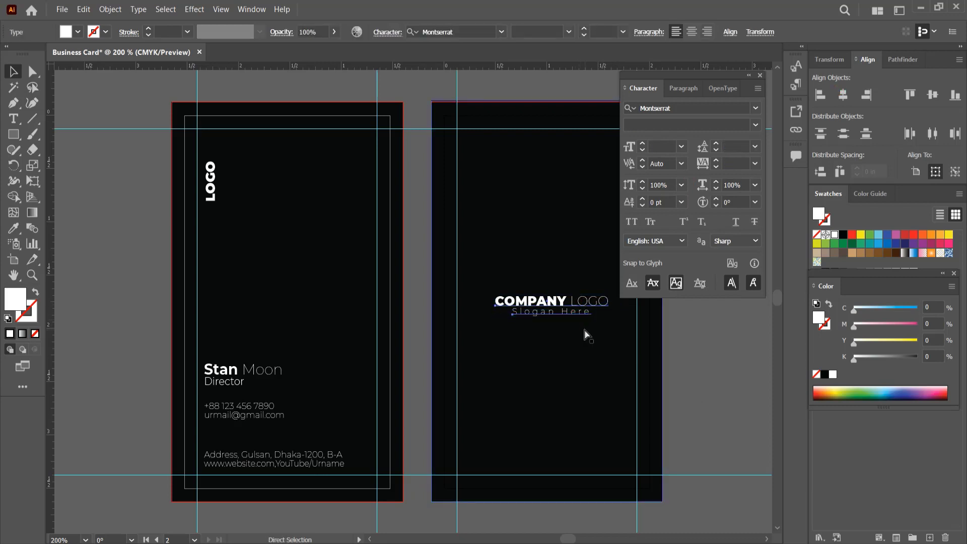
key(ctrl+g)
click(843, 95)
click(932, 95)
click(698, 383)
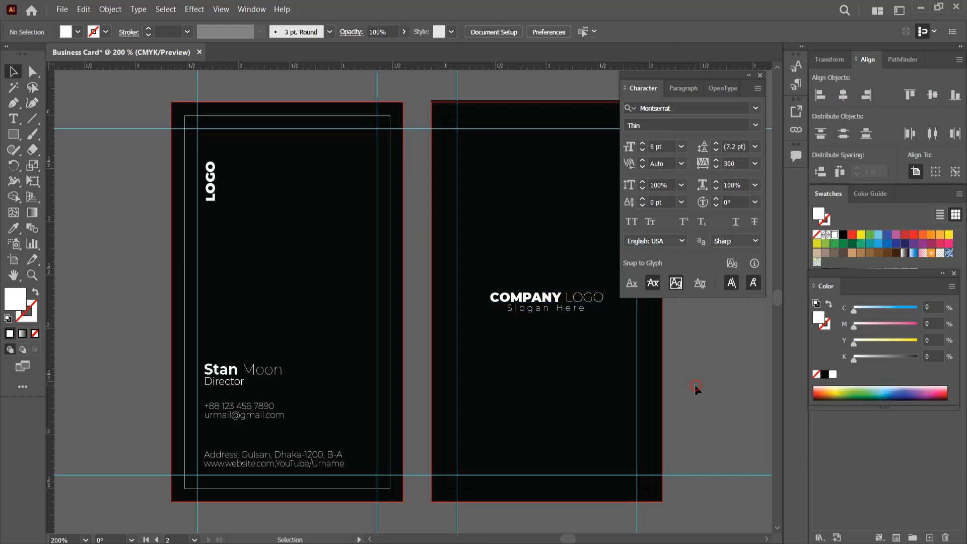
click(284, 463)
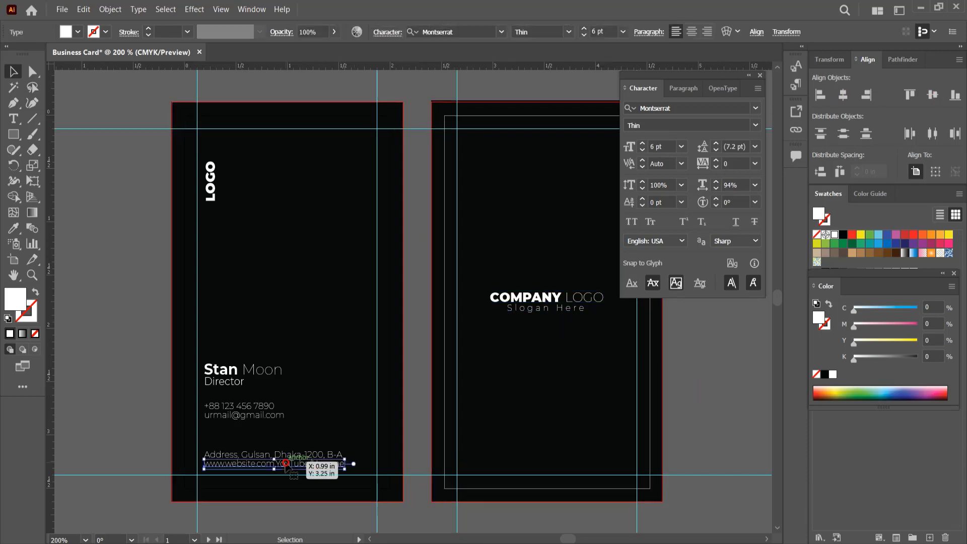
- Copy the website line to the bottom of the back card and retype its address
drag(284, 472, 561, 470)
double_click(559, 467)
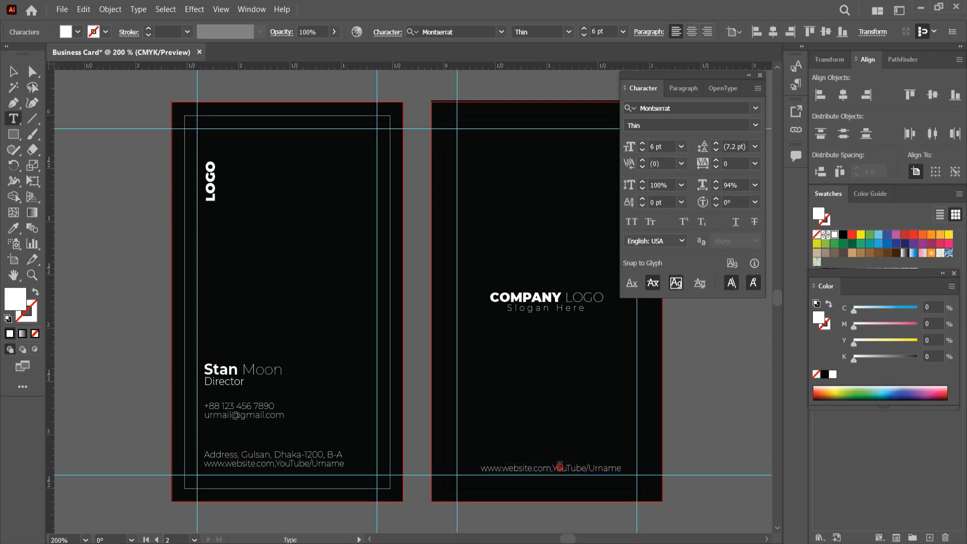
key(ctrl+a)
text(www)
key(Escape)
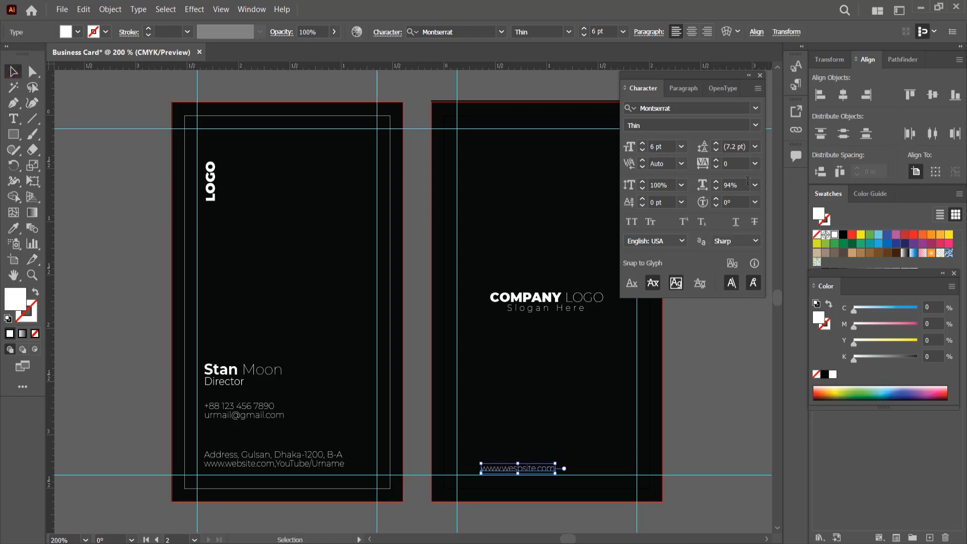
- Give the back-card website line 100% horizontal scale and tracking 500
click(755, 184)
click(767, 252)
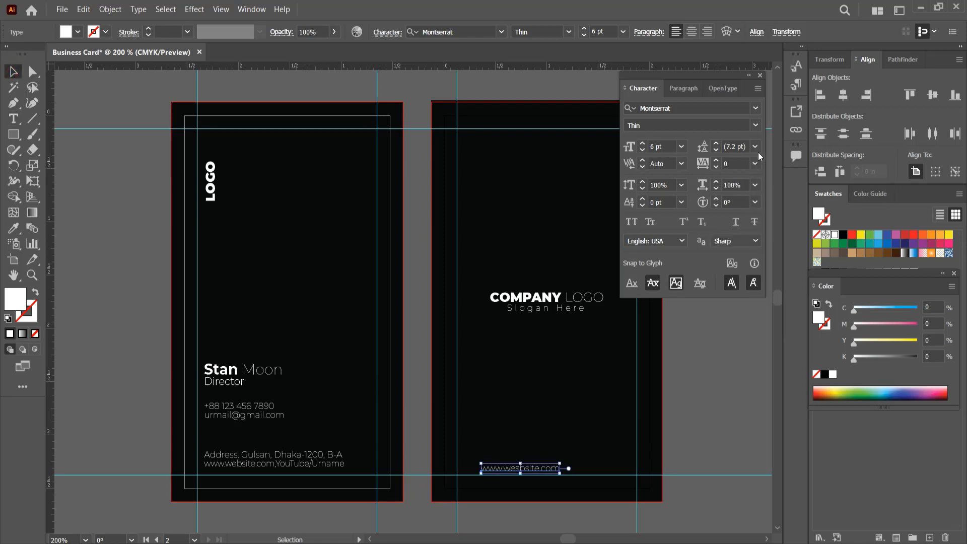
click(755, 163)
click(770, 370)
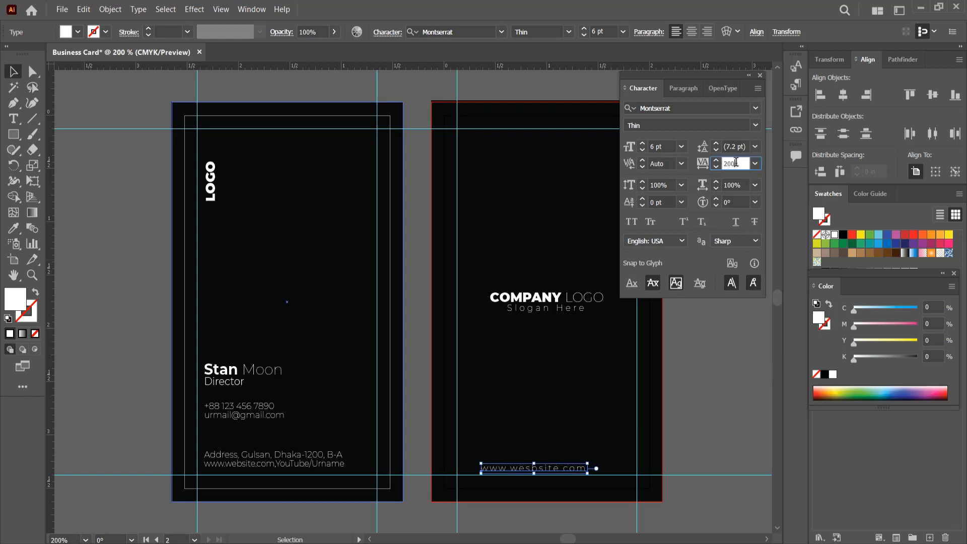
double_click(735, 162)
text(500)
key(Return)
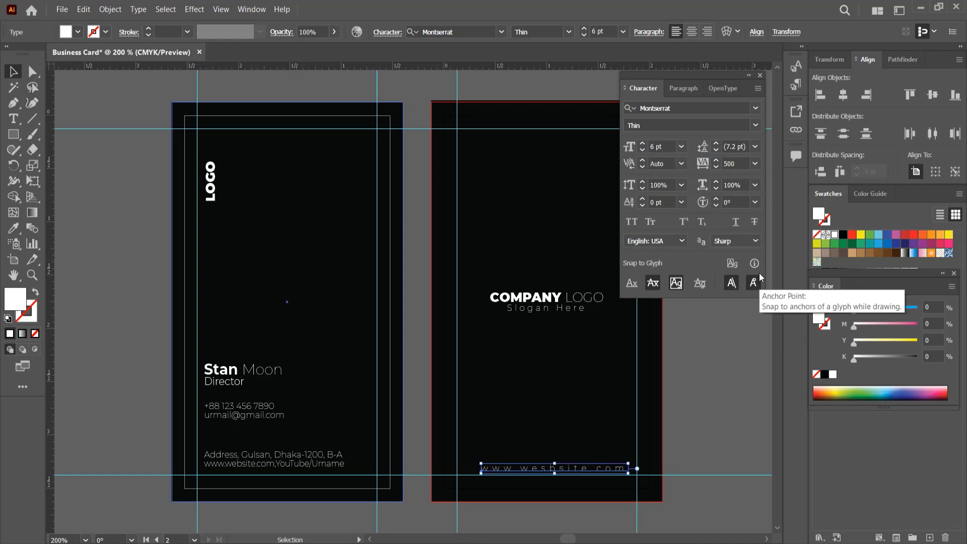
click(746, 381)
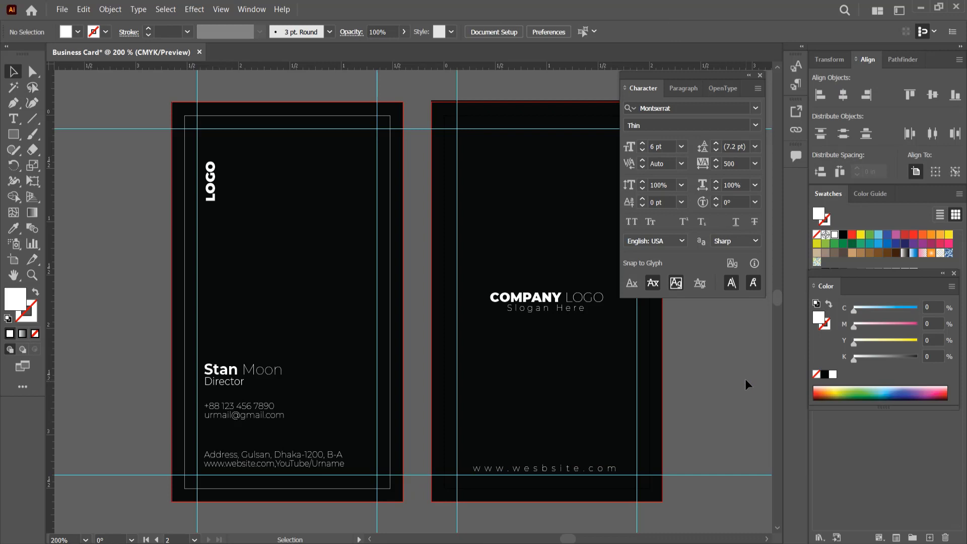
click(760, 76)
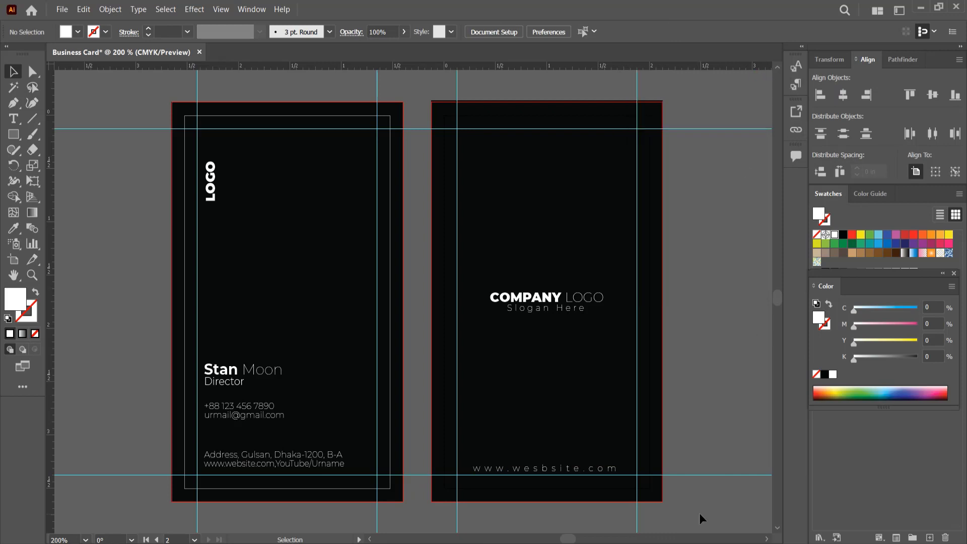
- Select all text on both cards and fill it with a dark grey swatch
key(ctrl+a)
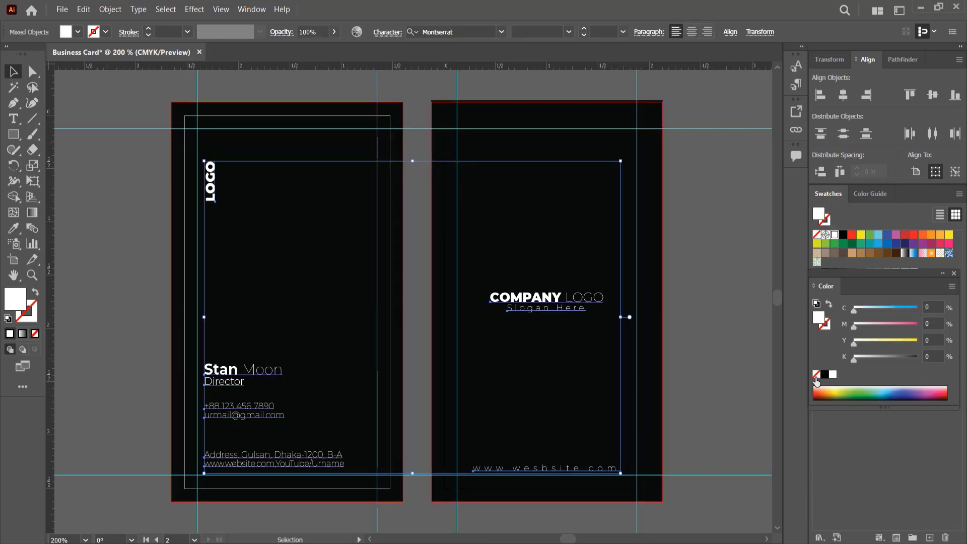
drag(883, 276, 883, 302)
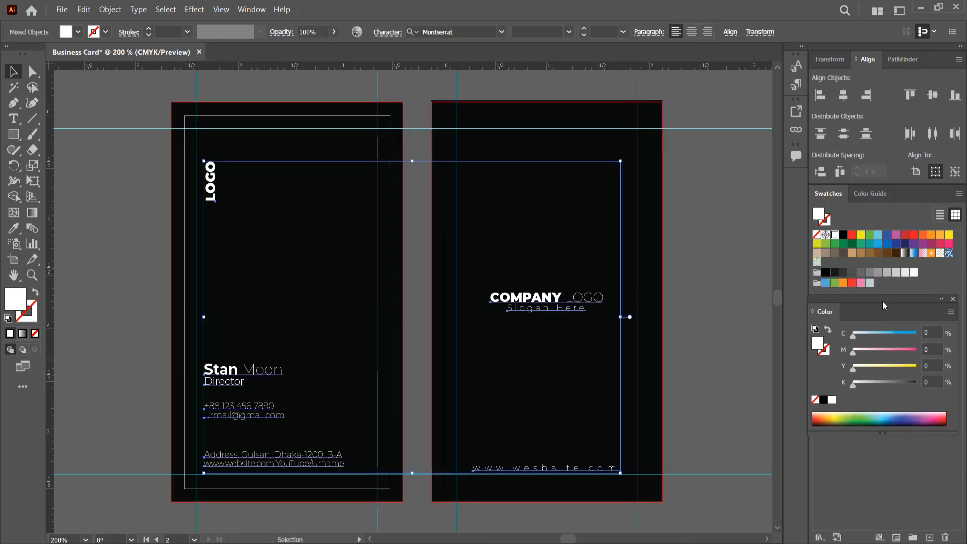
click(869, 272)
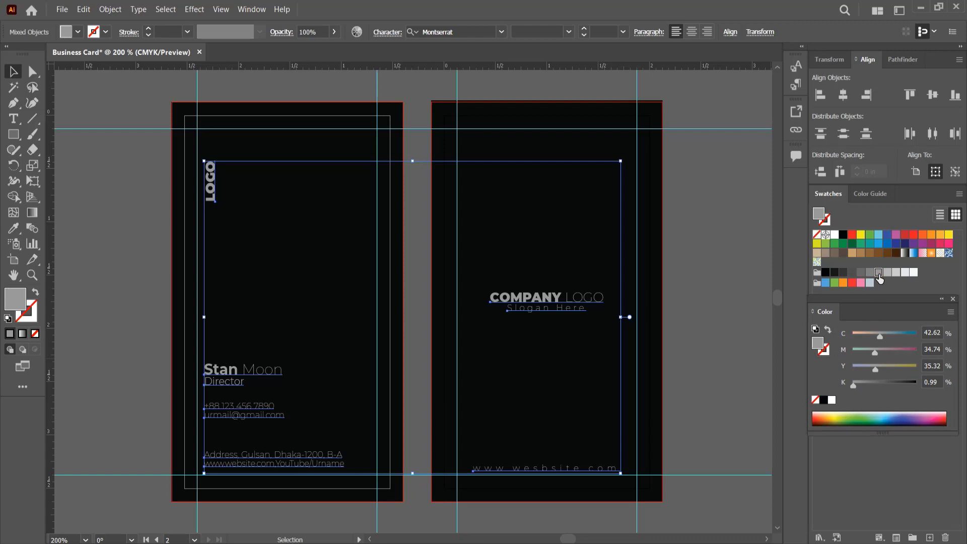
click(860, 272)
click(674, 294)
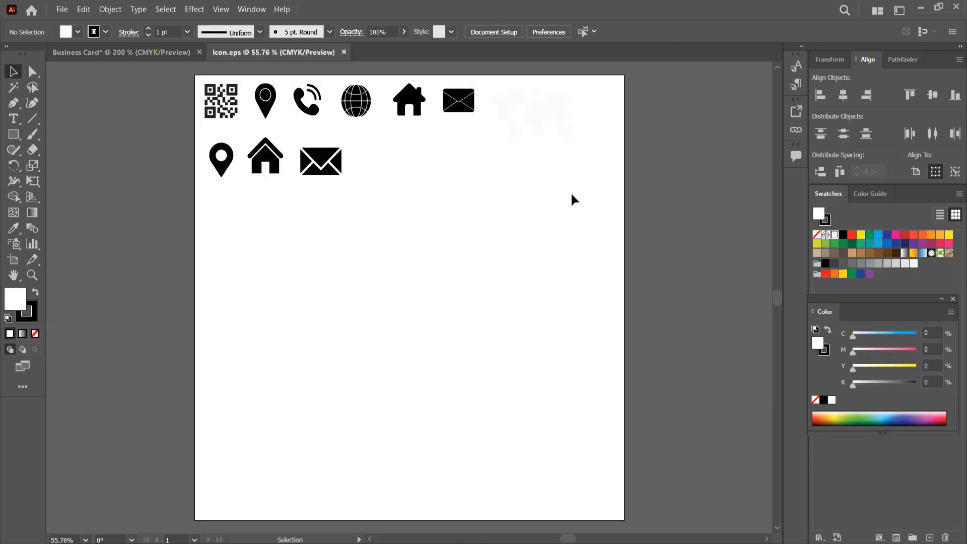
click(551, 115)
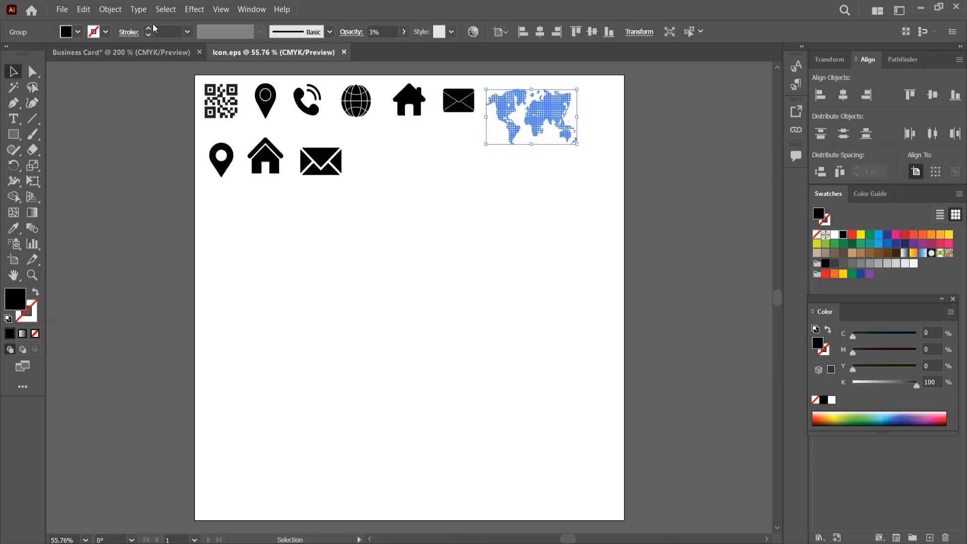
- Paste the world map, turn it upright, shrink it onto the front card, and copy it to the back
click(146, 52)
key(ctrl+v)
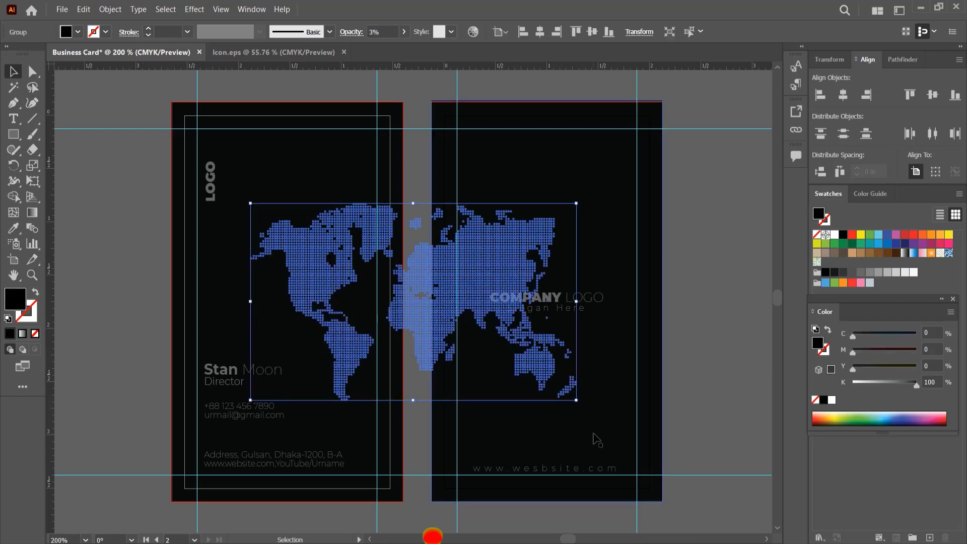
drag(596, 439, 471, 184)
drag(411, 274, 291, 269)
drag(394, 463, 373, 445)
drag(304, 282, 527, 278)
click(709, 344)
click(740, 295)
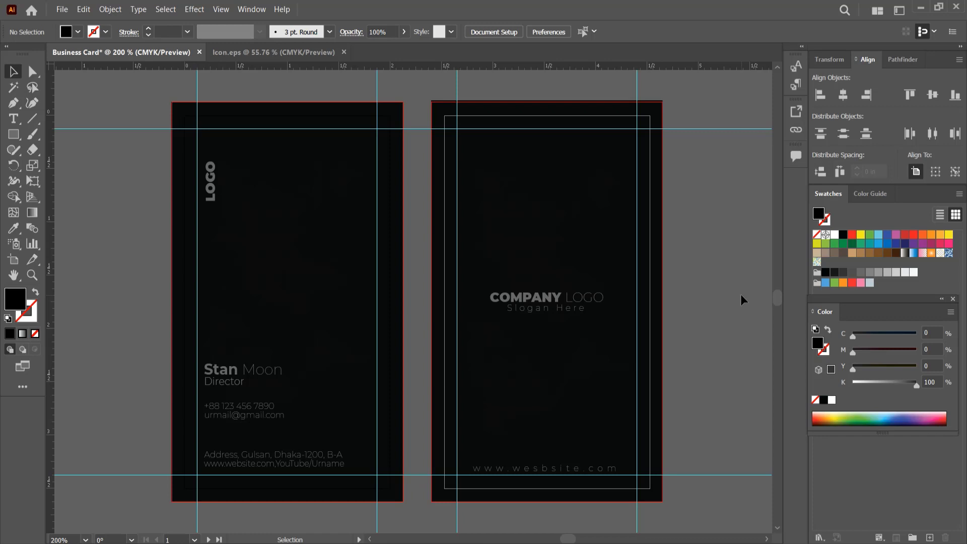
click(13, 120)
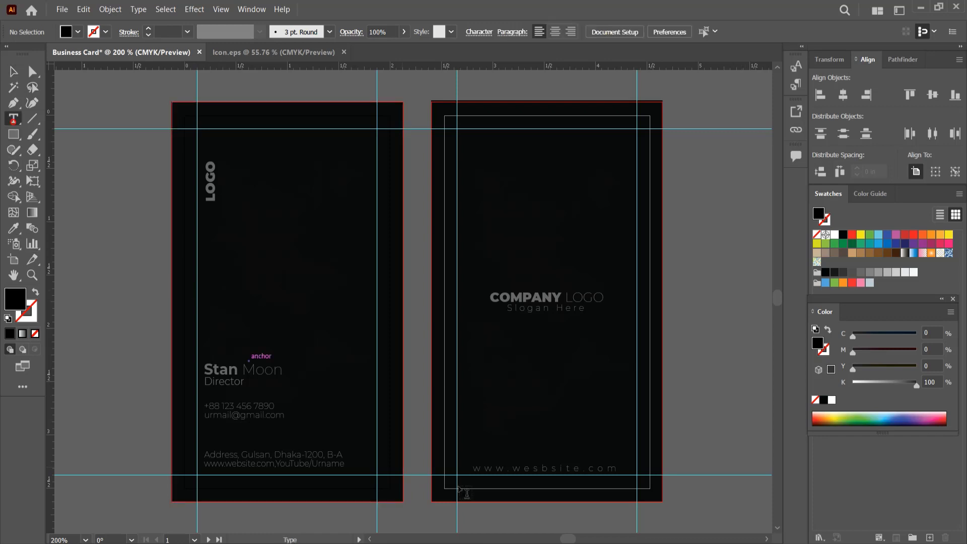
click(539, 468)
key(BackSpace)
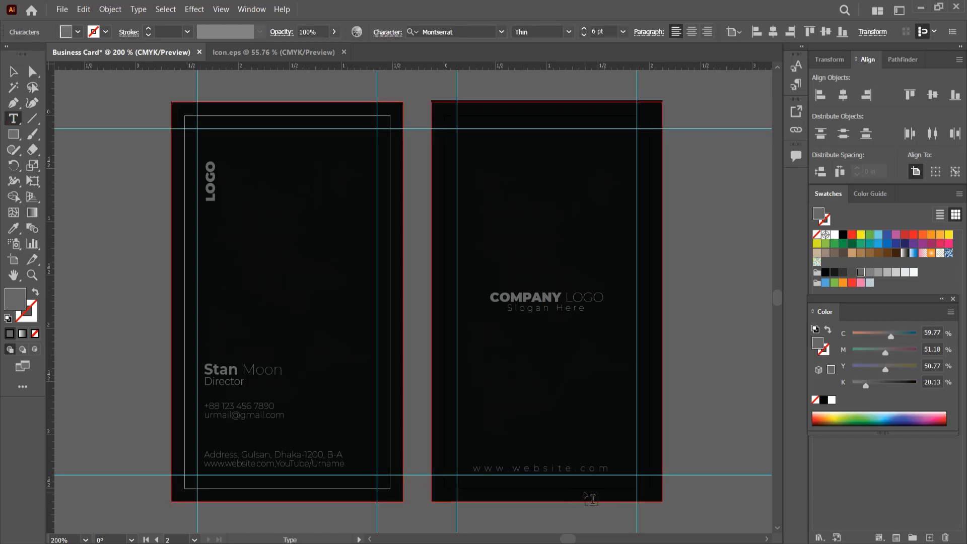
click(13, 71)
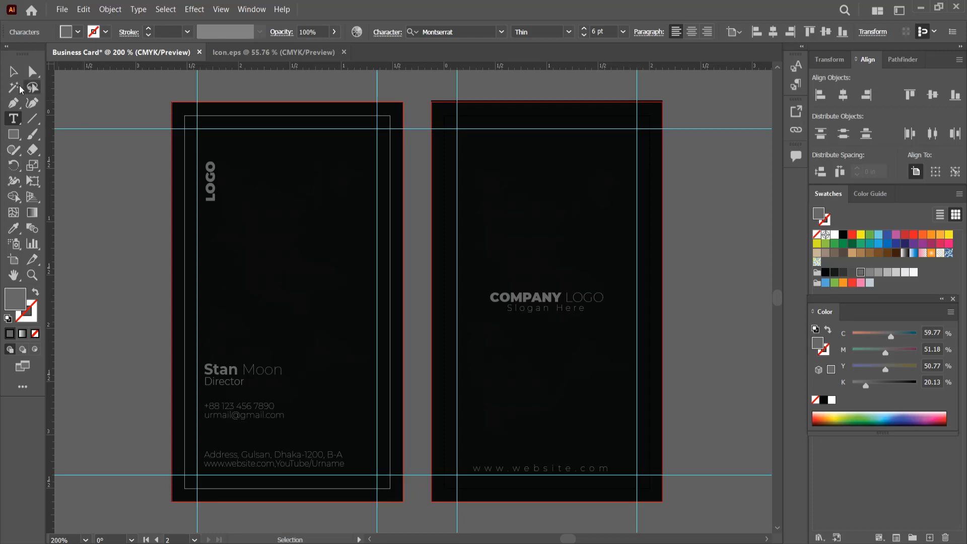
click(838, 97)
click(735, 413)
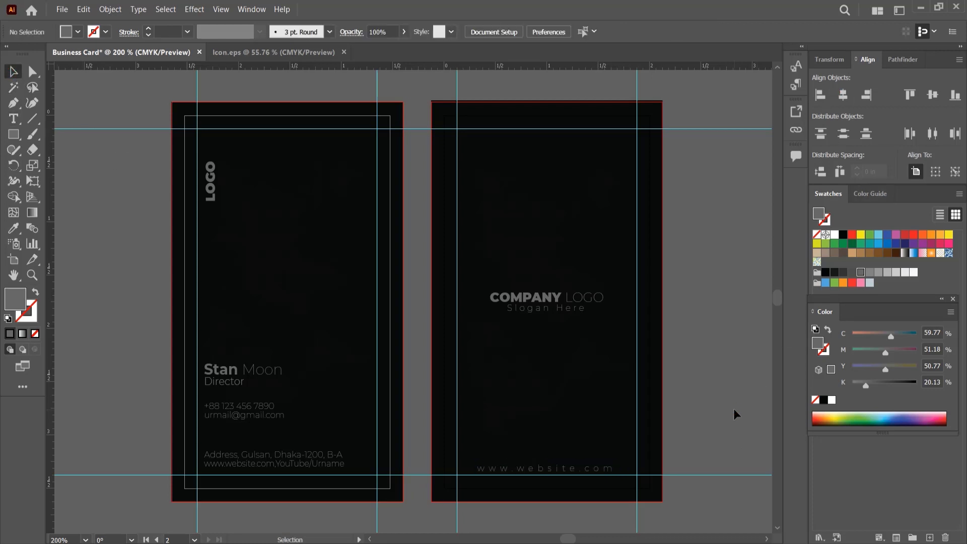